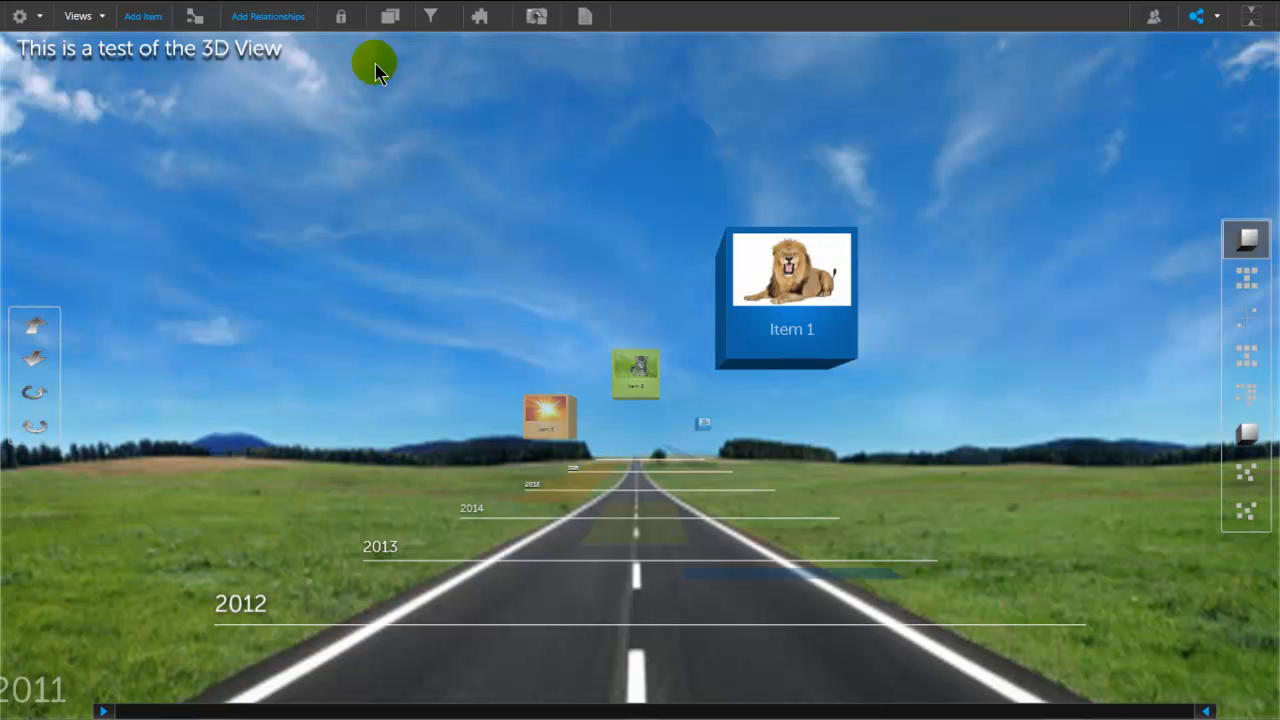
# Save the current 3D view as a new view, change the new view's type to Timeline and save the changes.
pyautogui.click(479, 16)
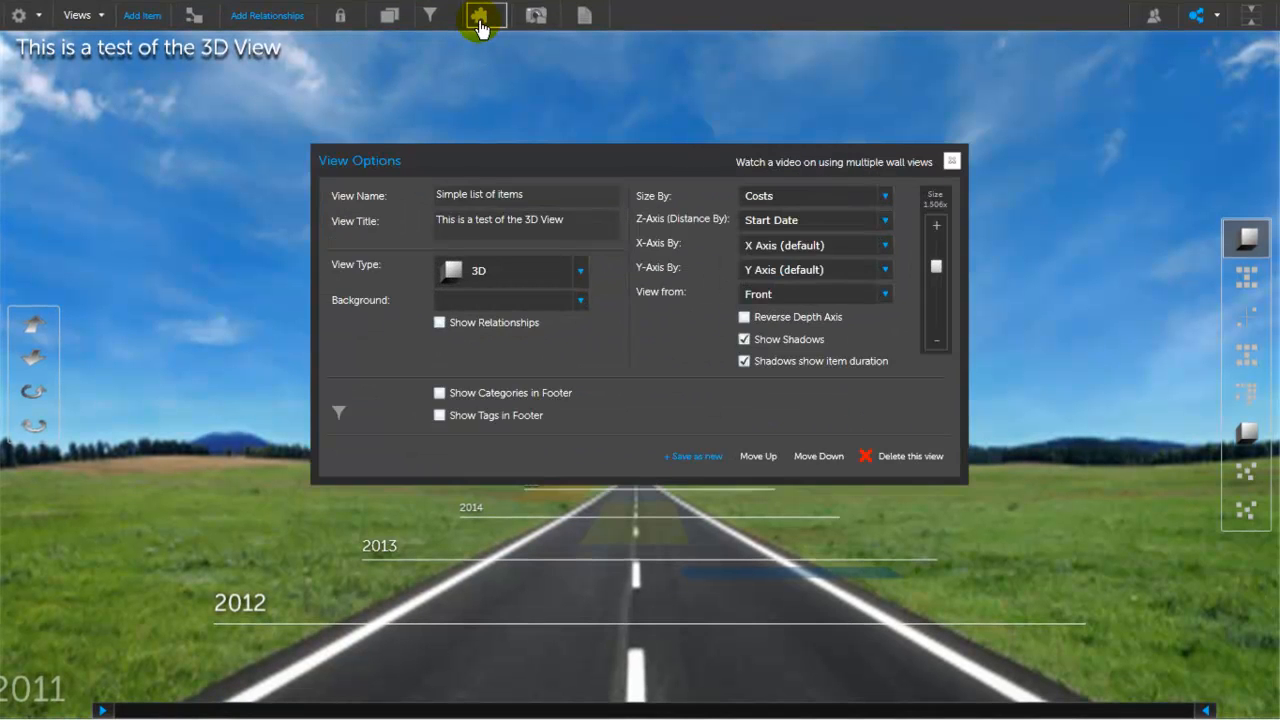
pyautogui.click(693, 457)
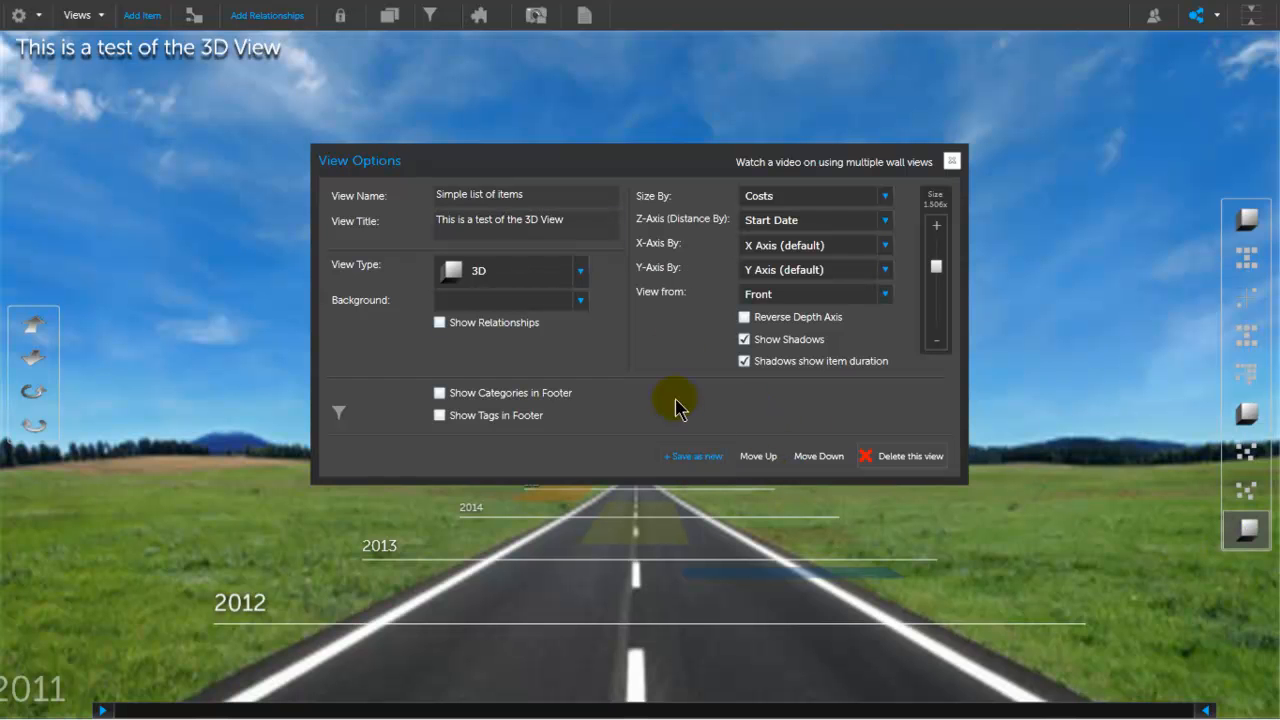
pyautogui.click(579, 272)
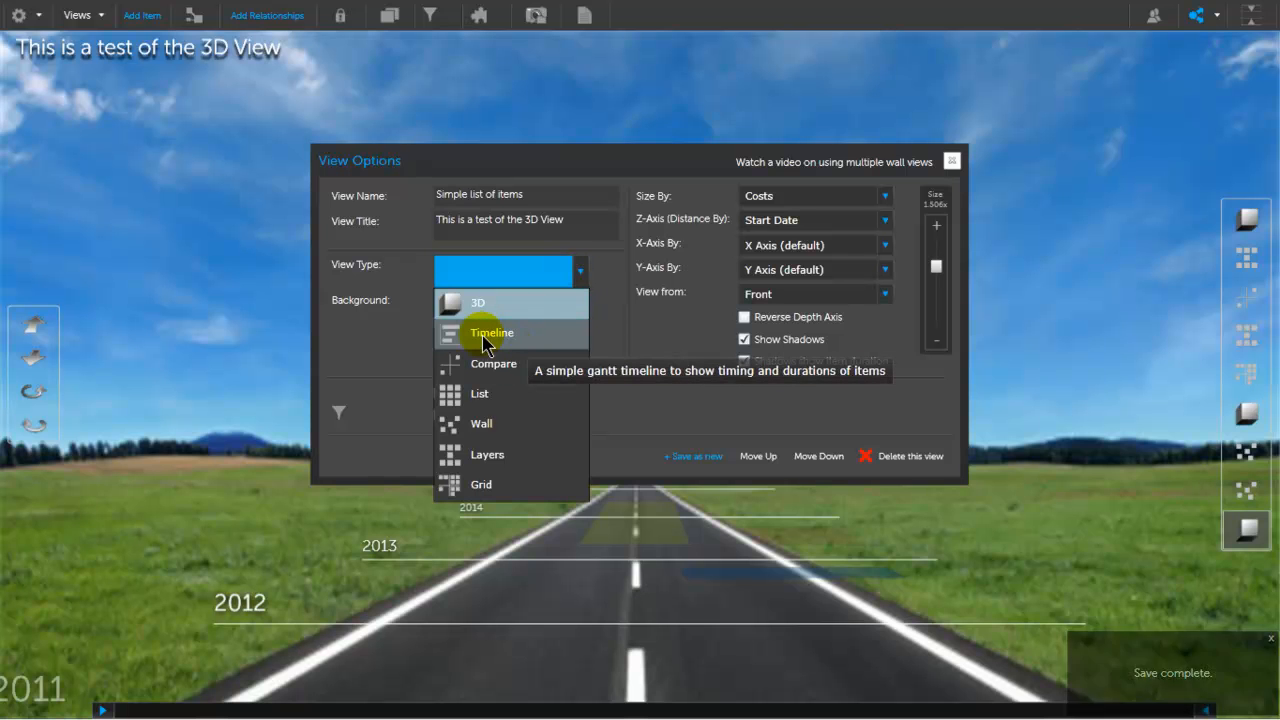
pyautogui.click(484, 341)
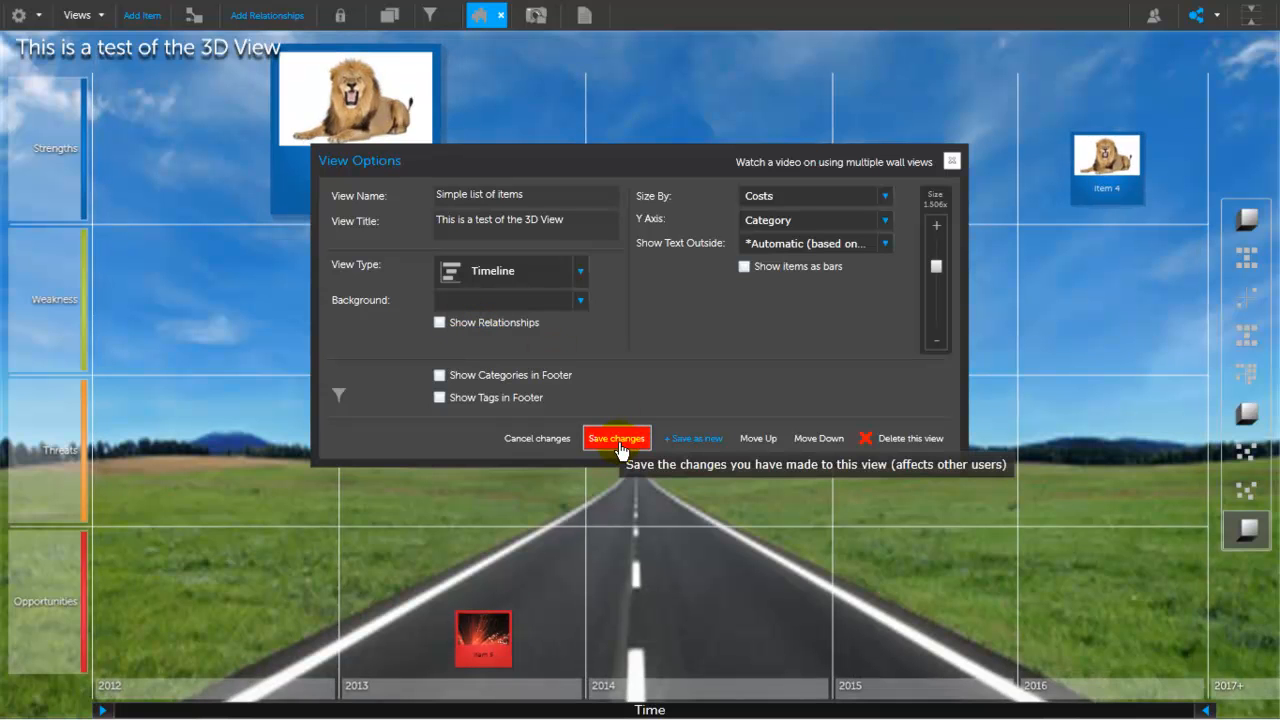
pyautogui.click(617, 440)
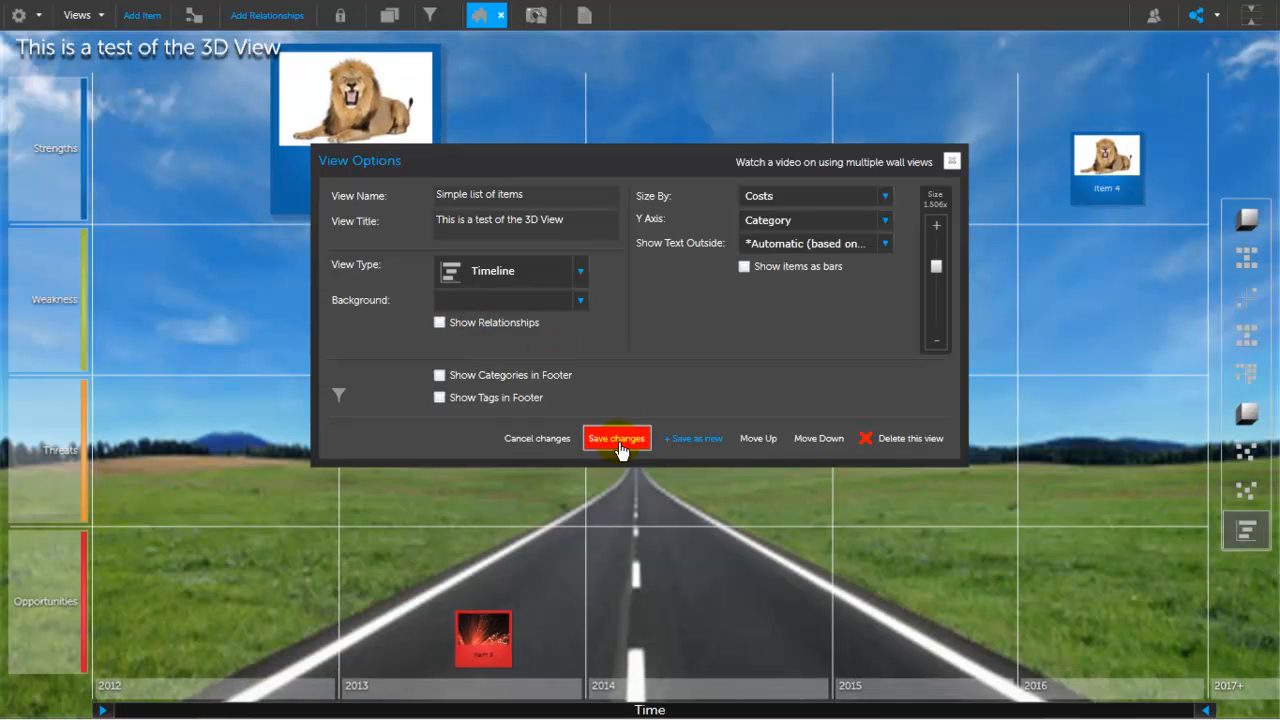
# Set the timeline view's Background to None and its Size By option to None, saving each change.
pyautogui.click(583, 304)
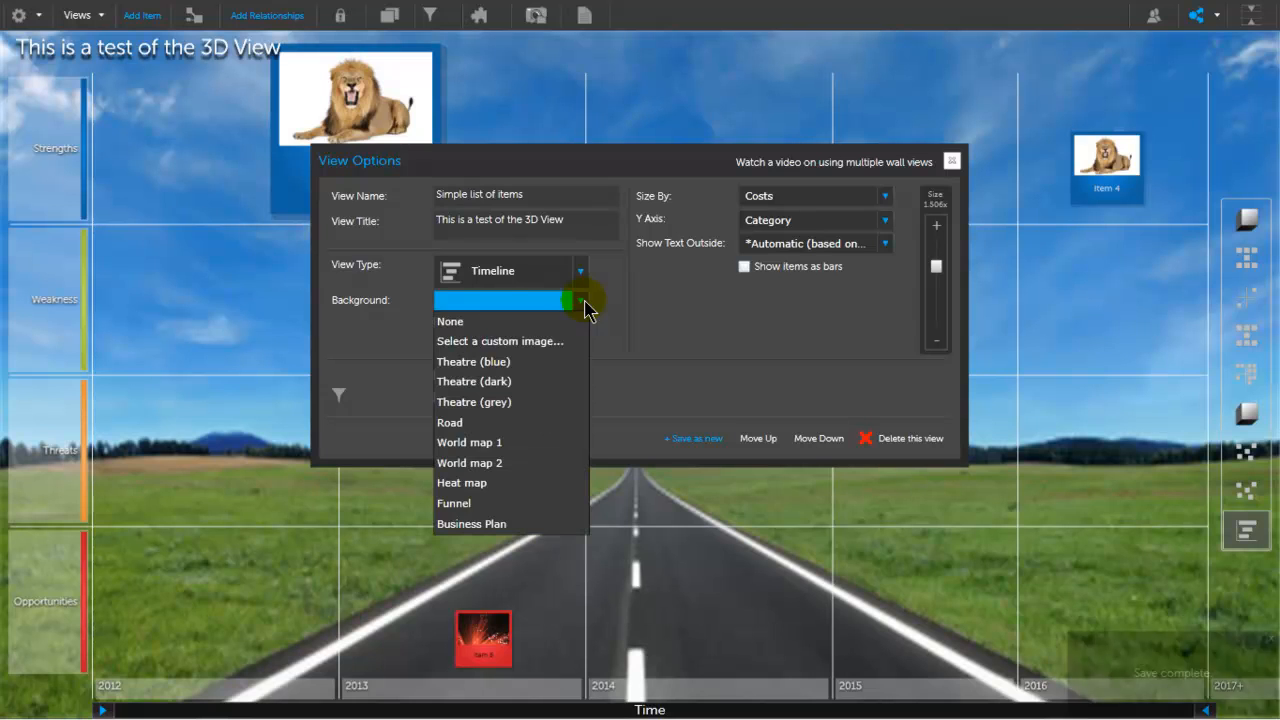
pyautogui.click(476, 324)
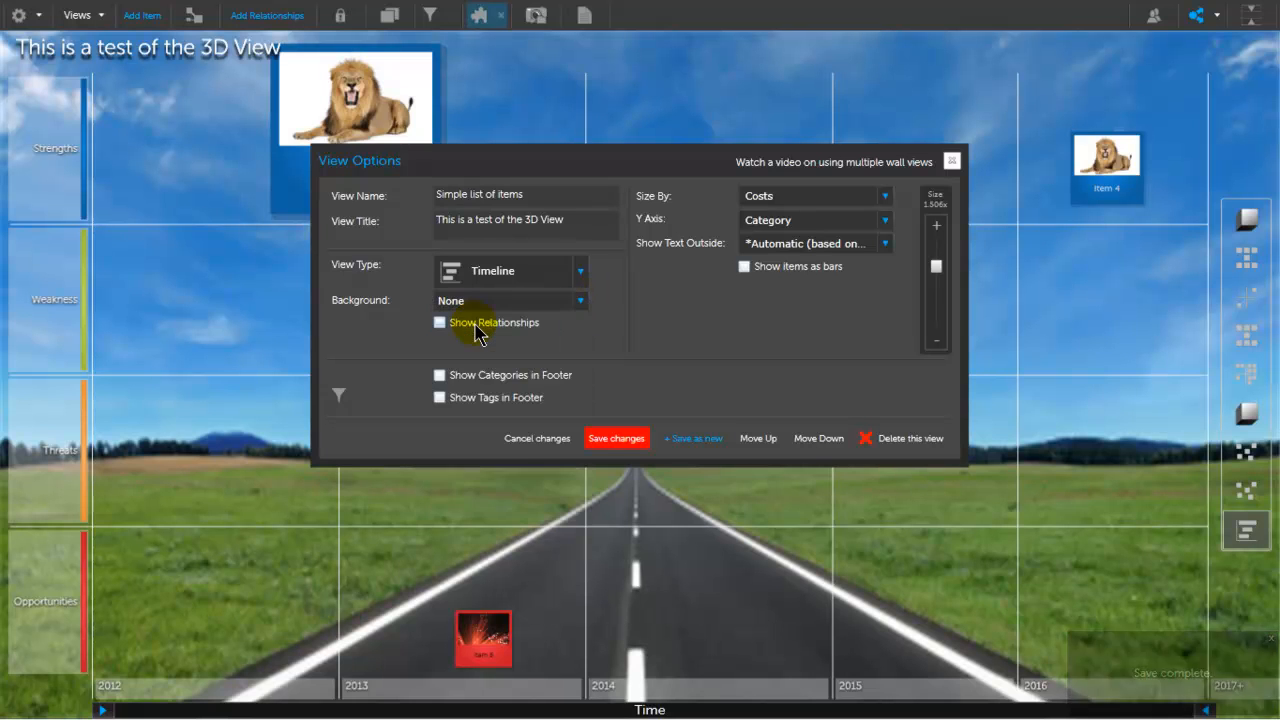
pyautogui.click(620, 440)
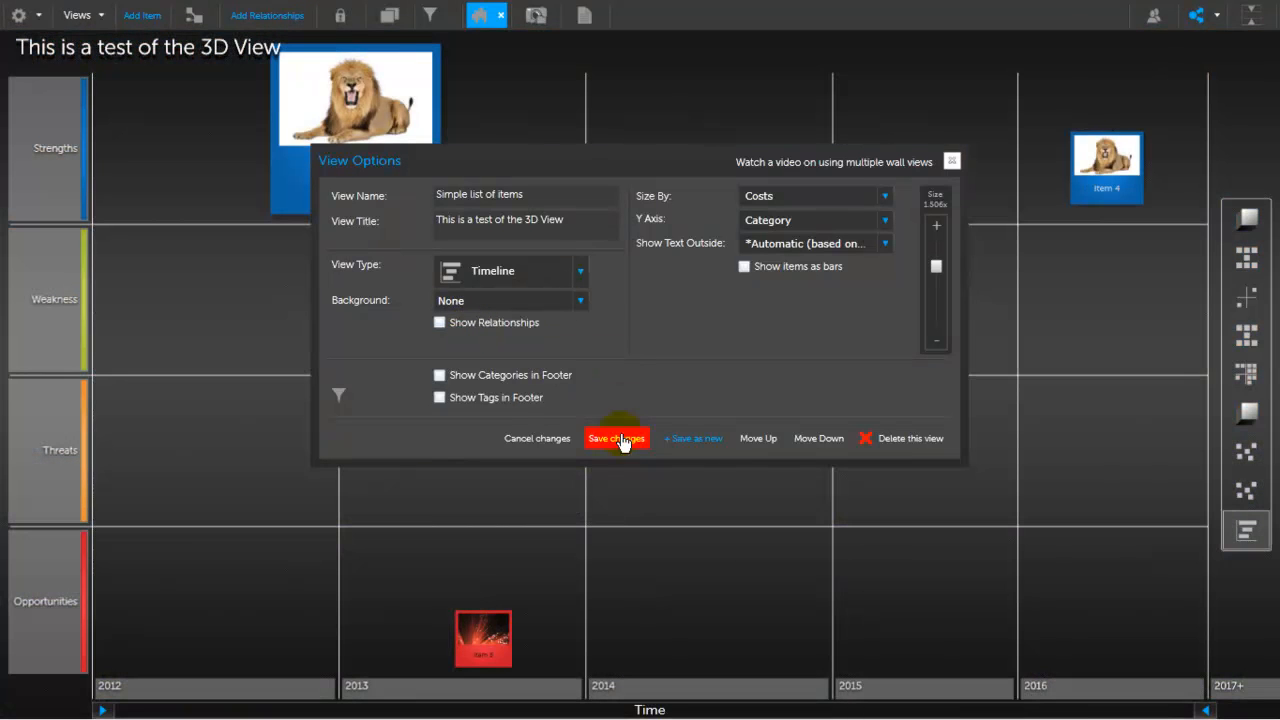
pyautogui.click(885, 197)
pyautogui.click(788, 222)
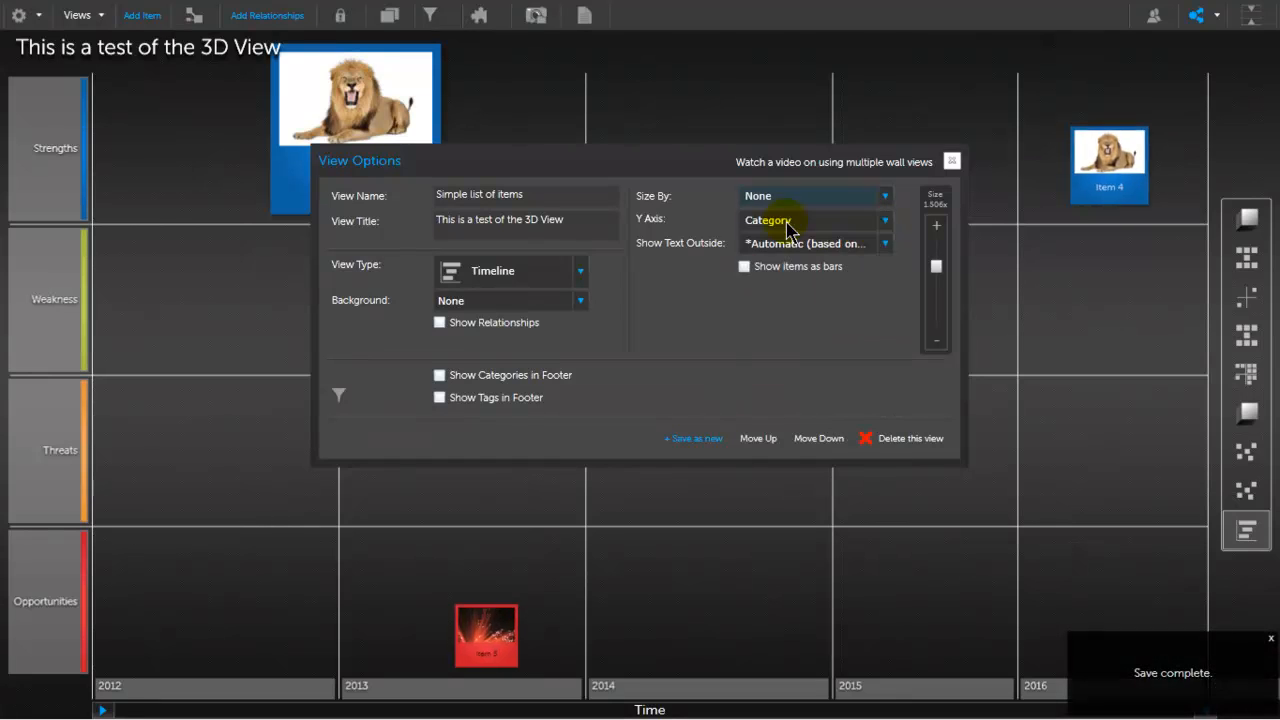
pyautogui.click(614, 440)
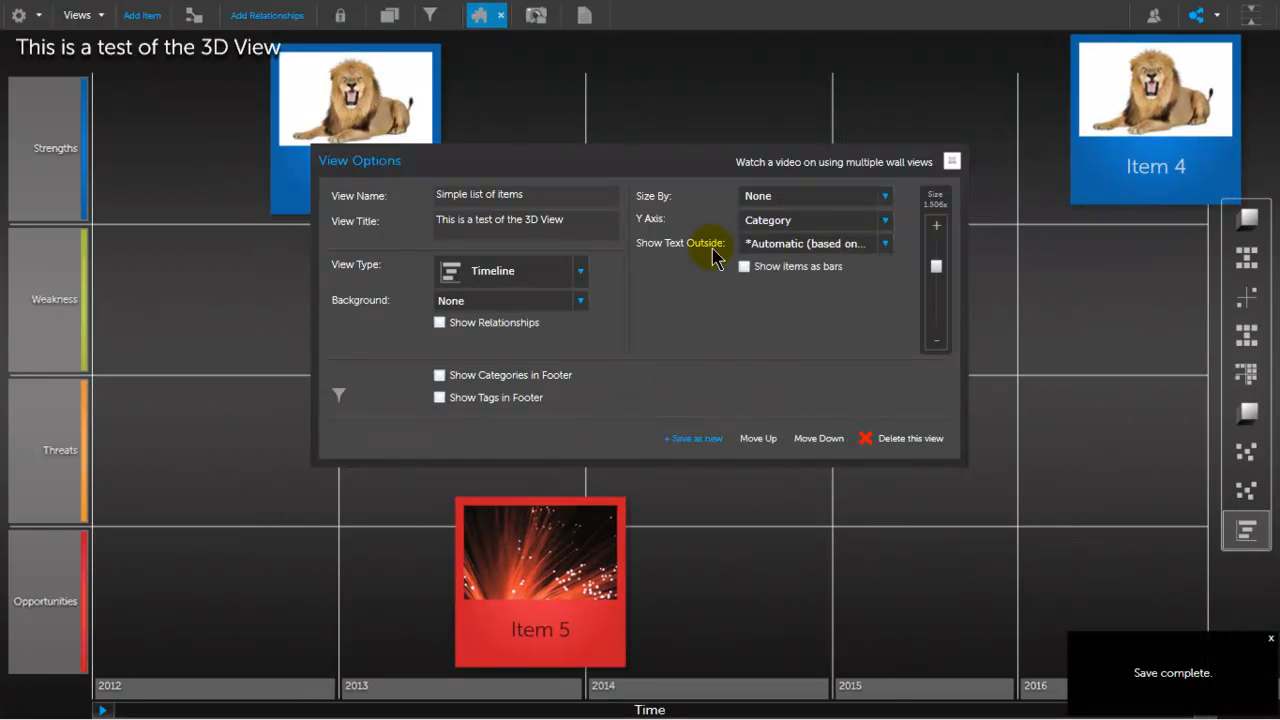
# Reduce the item size to 0.631x, save the view and close its options.
pyautogui.click(935, 268)
pyautogui.moveTo(935, 280)
pyautogui.mouseDown()
pyautogui.moveTo(936, 320)
pyautogui.moveTo(935, 298)
pyautogui.mouseUp()
pyautogui.click(638, 443)
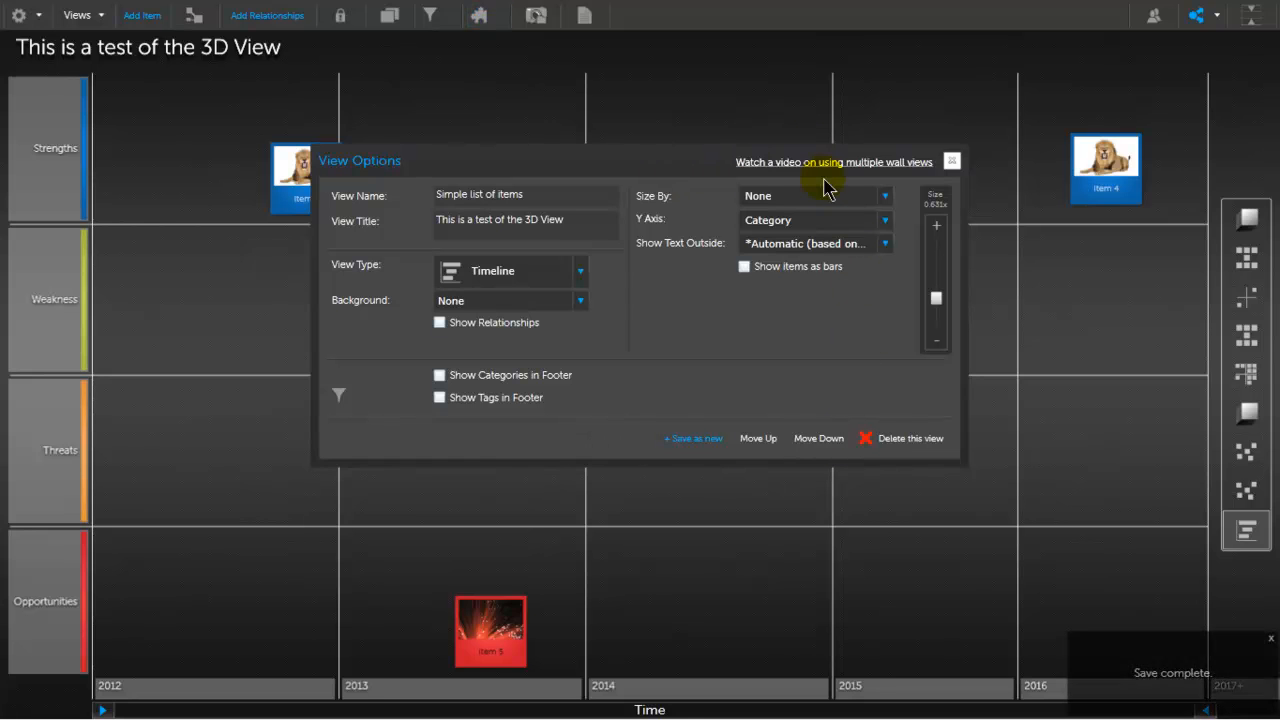
pyautogui.click(950, 163)
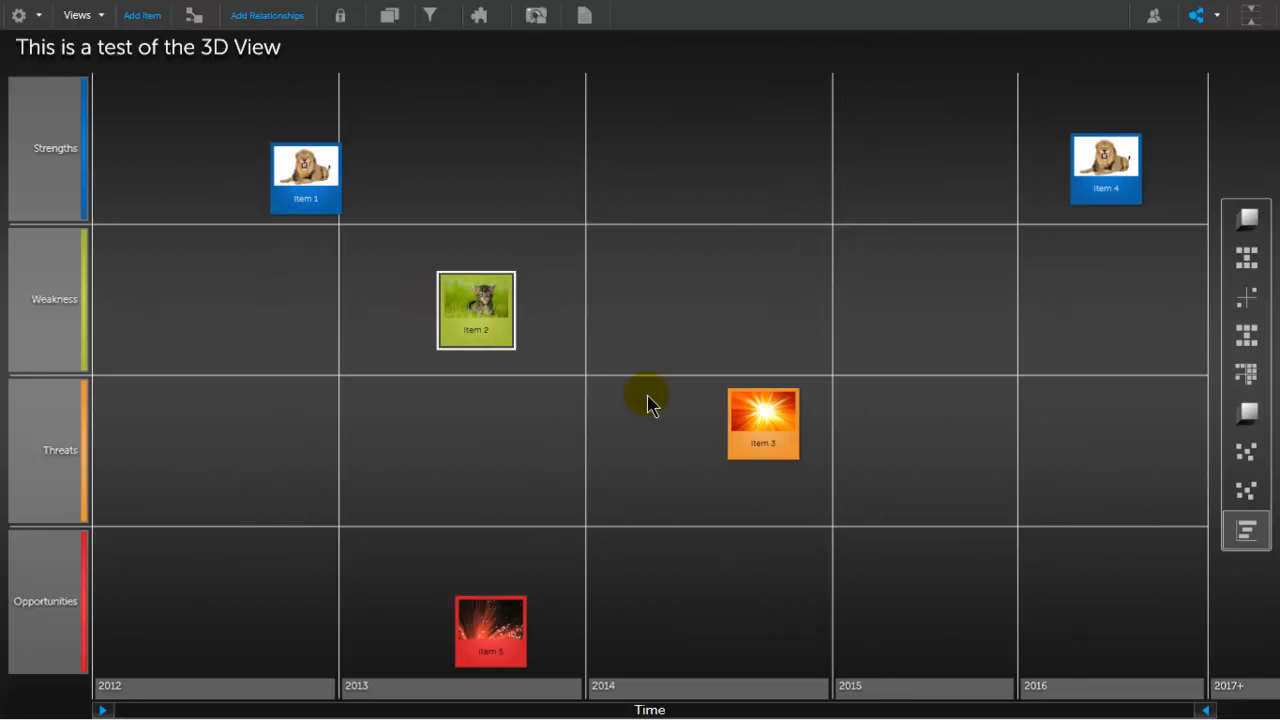
# Unlock the items and move Item 1 to mid 2012, slightly higher within the Strengths row.
pyautogui.click(767, 432)
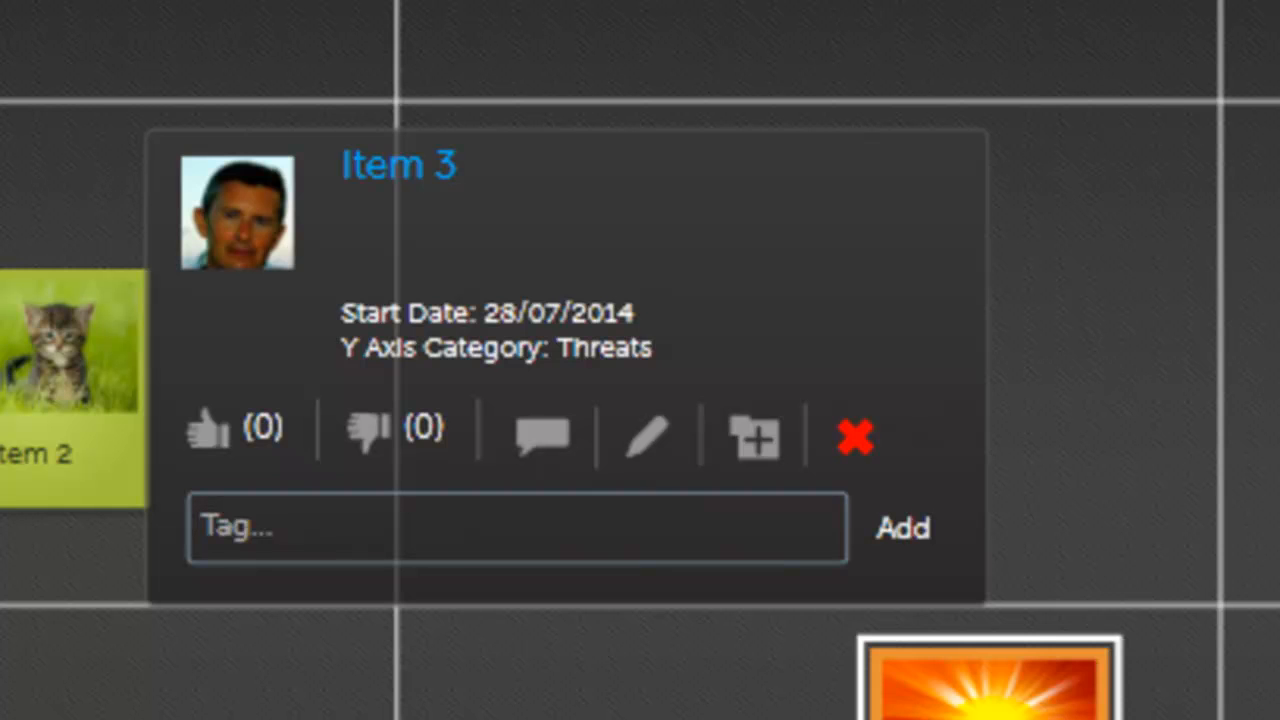
pyautogui.click(630, 324)
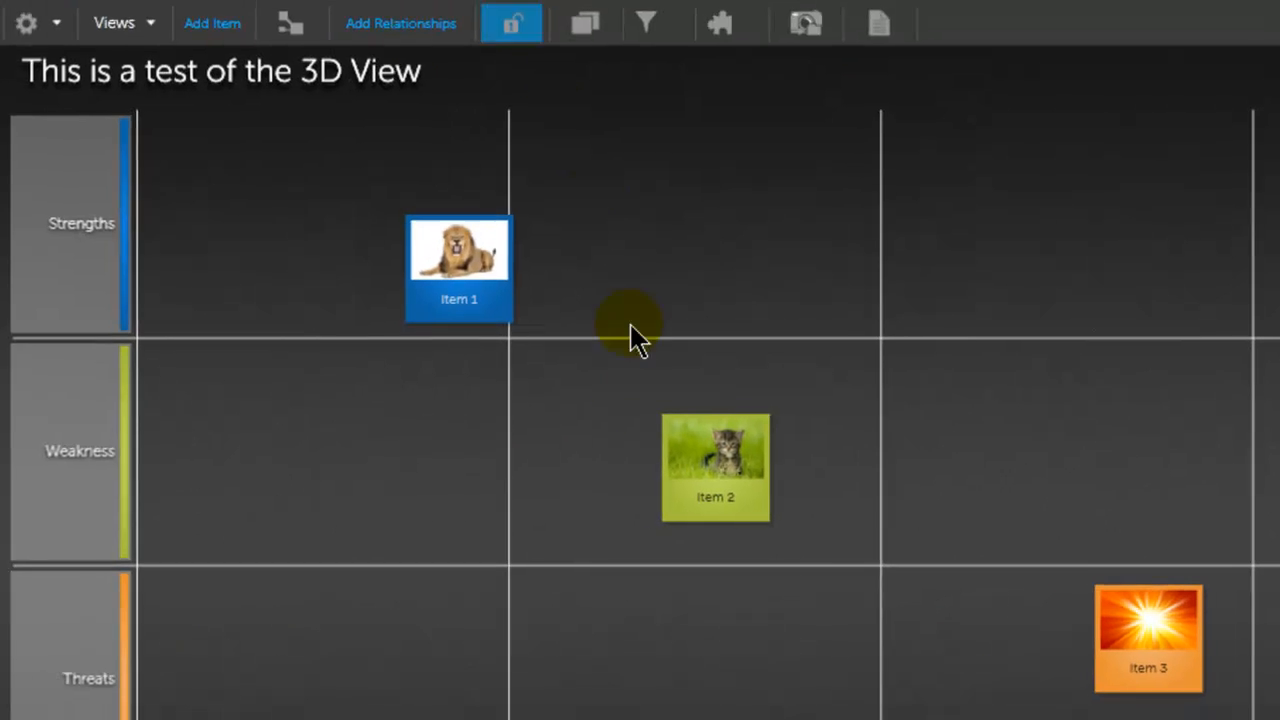
pyautogui.click(453, 294)
pyautogui.moveTo(453, 294); pyautogui.dragTo(368, 300)
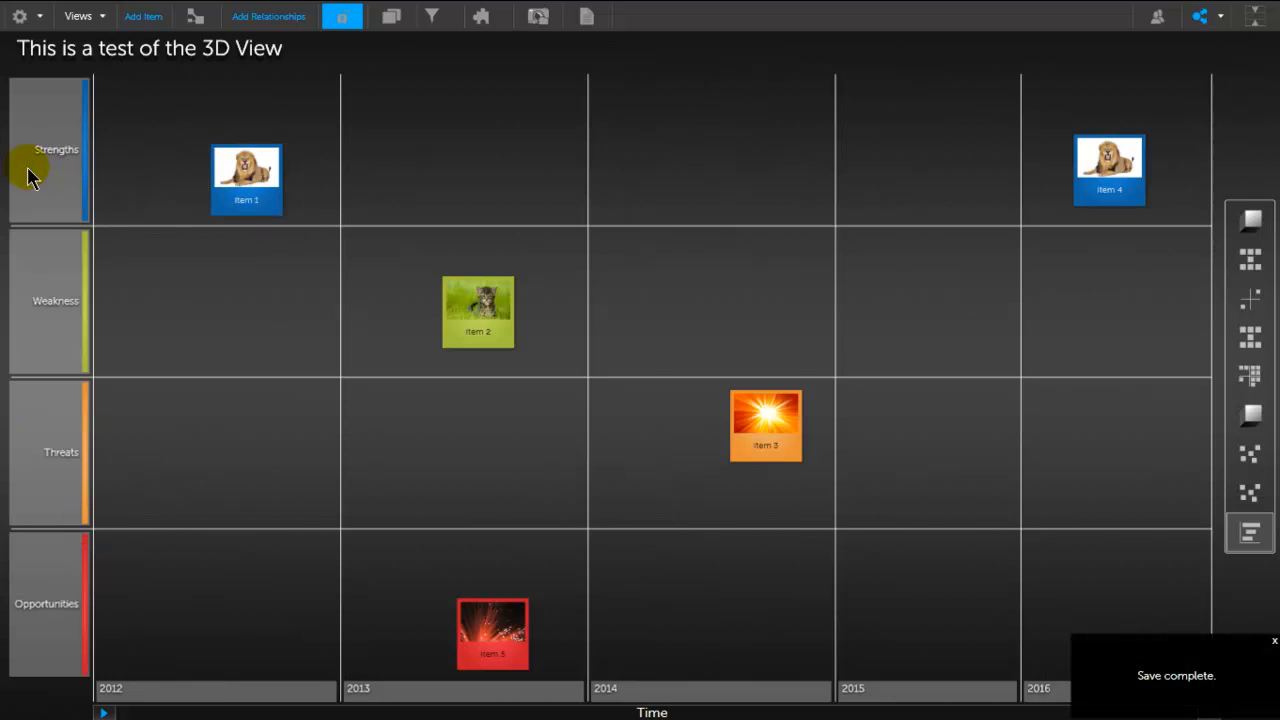
pyautogui.moveTo(240, 200); pyautogui.dragTo(247, 150)
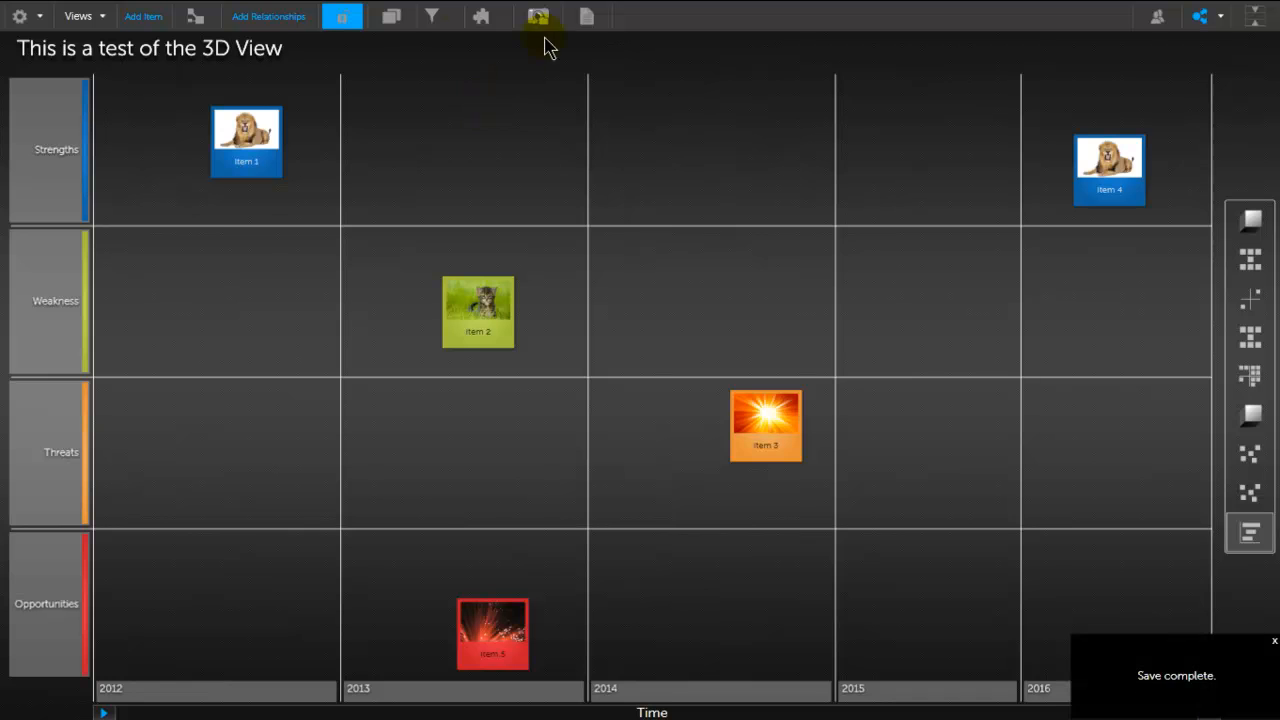
# Change the view title to "This is a test of the Timeline View" and save the changes.
pyautogui.click(484, 22)
pyautogui.moveTo(578, 221); pyautogui.dragTo(527, 221)
pyautogui.hotkey('ctrl', 'a')
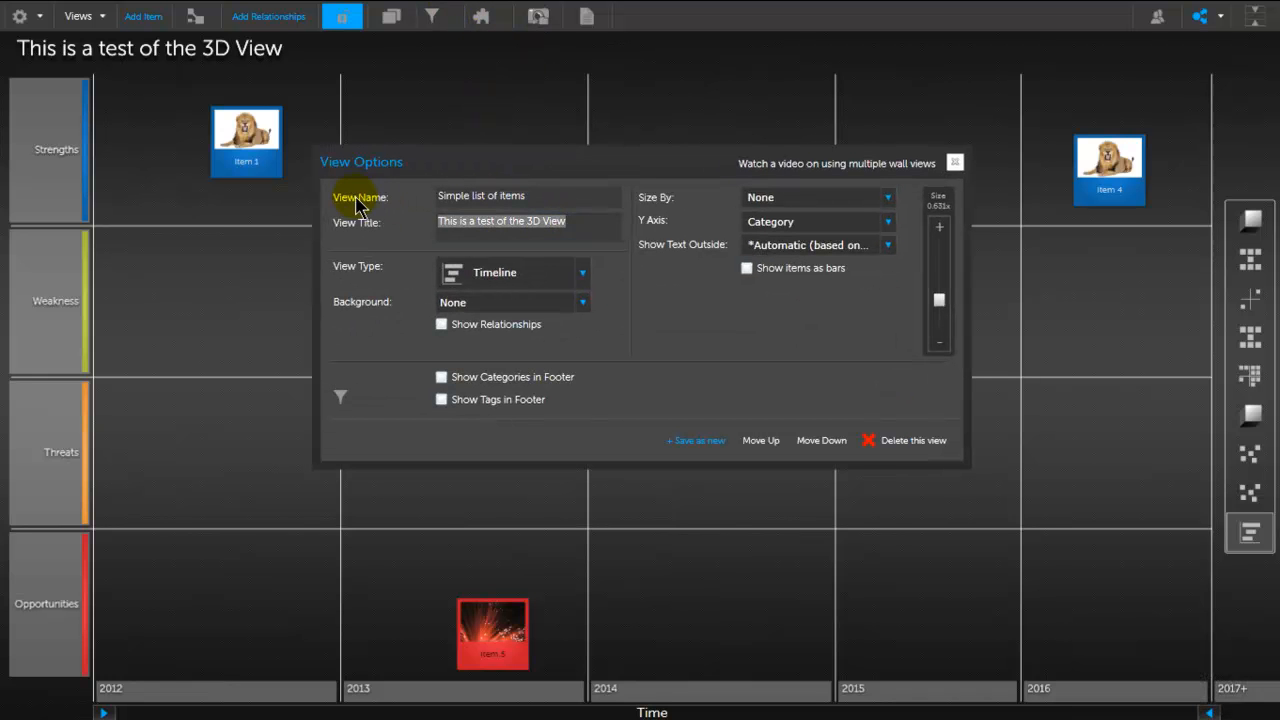
pyautogui.click(529, 220)
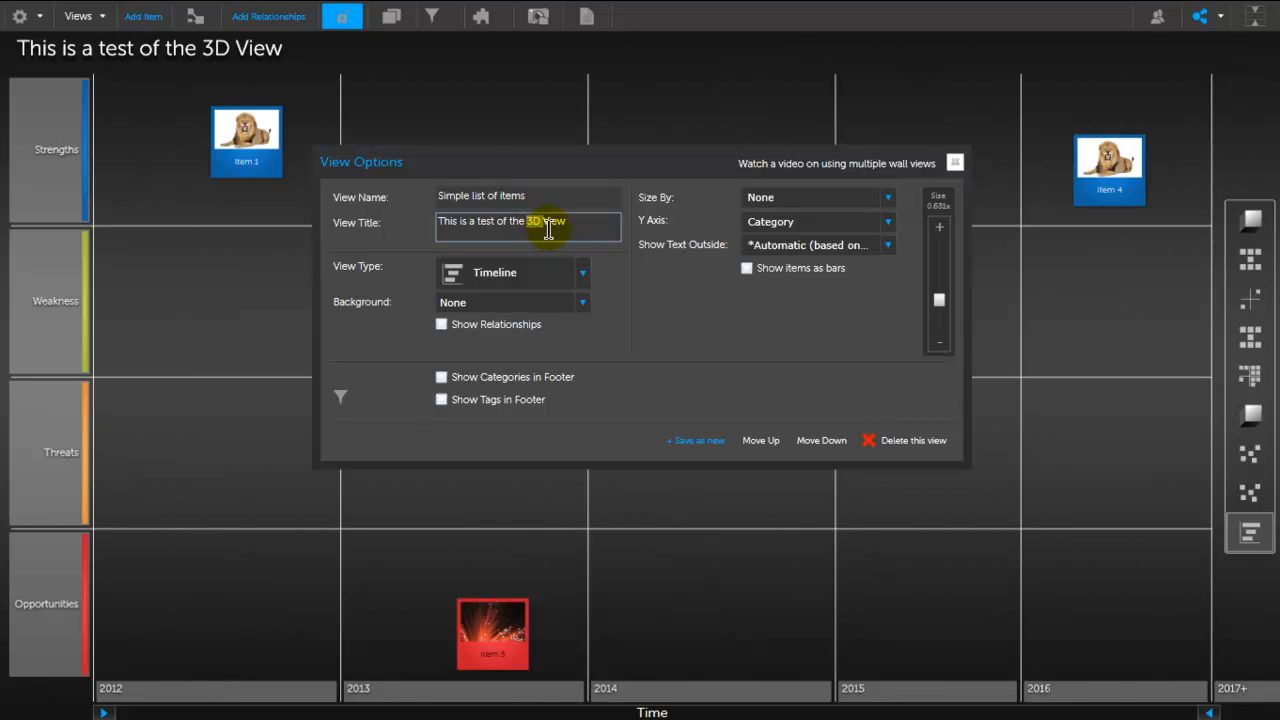
pyautogui.write('Timeline')
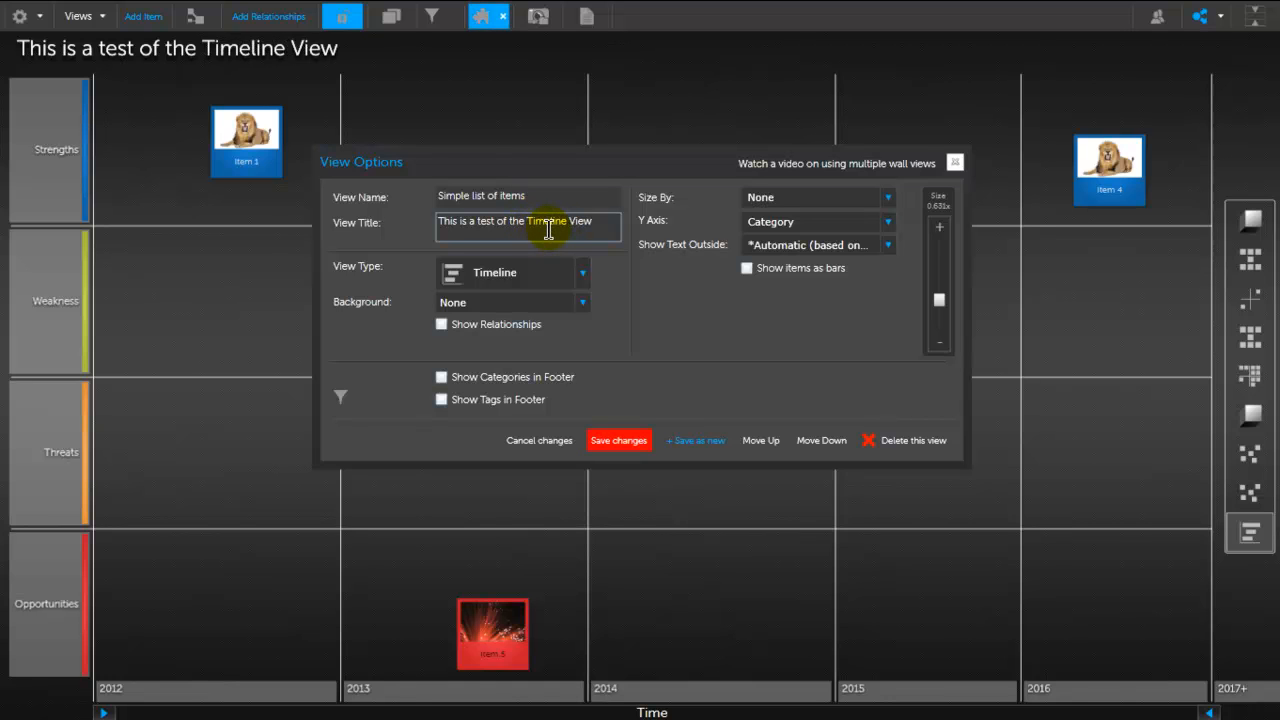
pyautogui.click(636, 385)
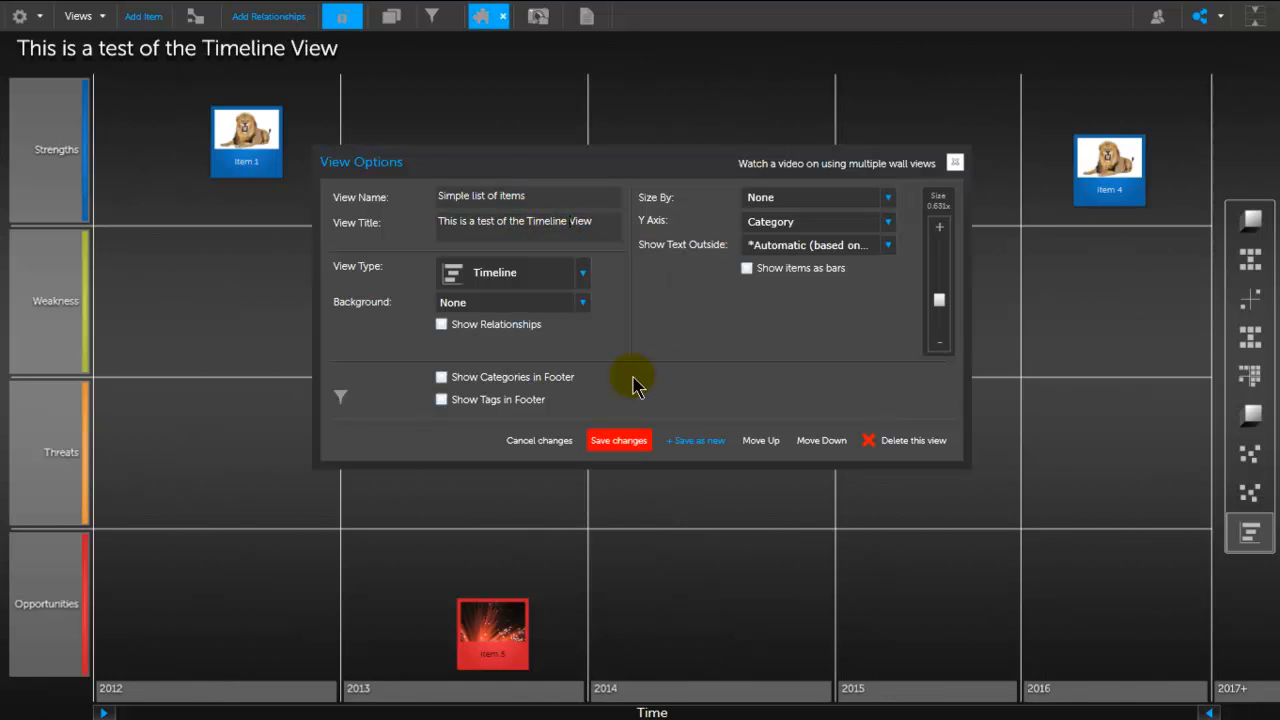
pyautogui.click(619, 441)
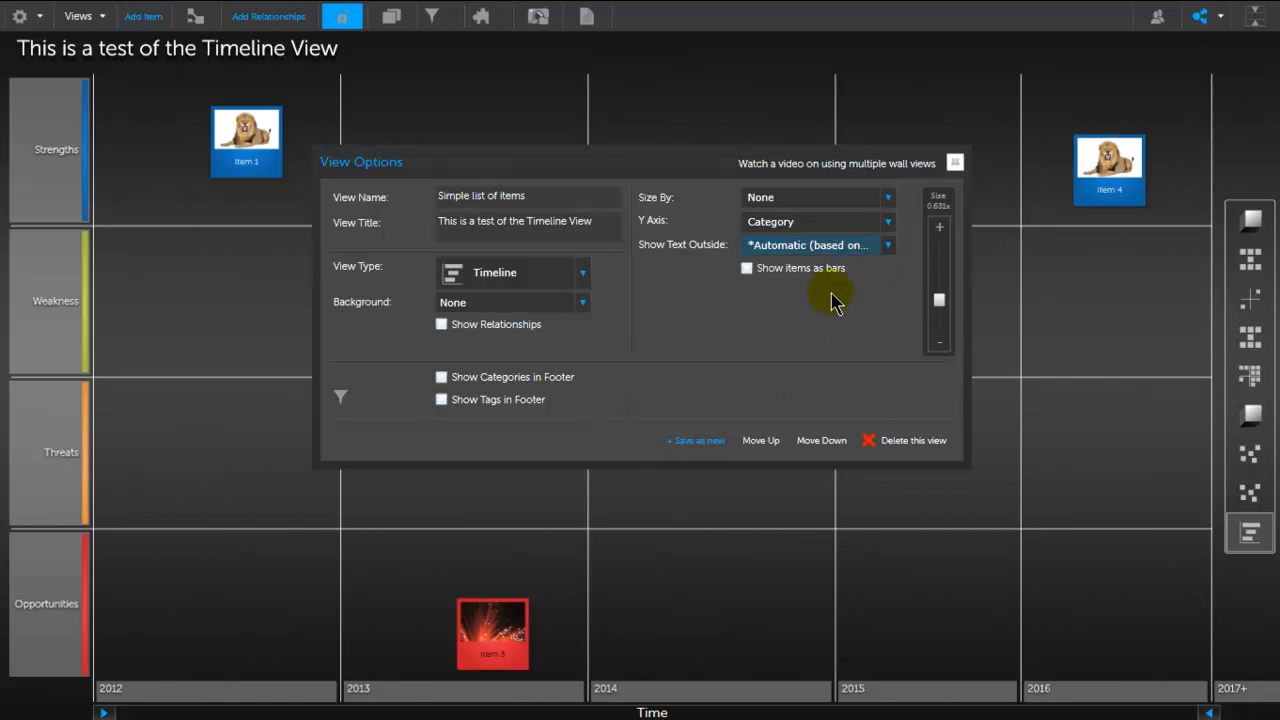
# Show the timeline items as bars, save the view and close its options.
pyautogui.click(750, 272)
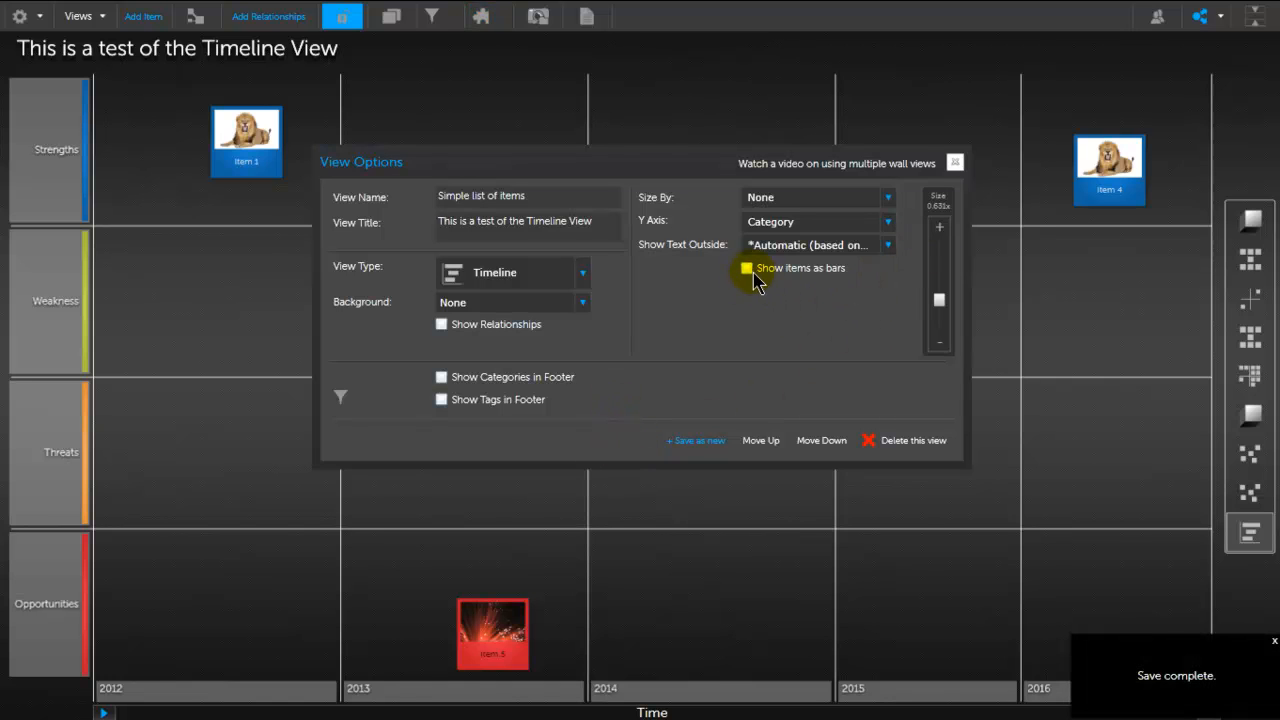
pyautogui.click(747, 270)
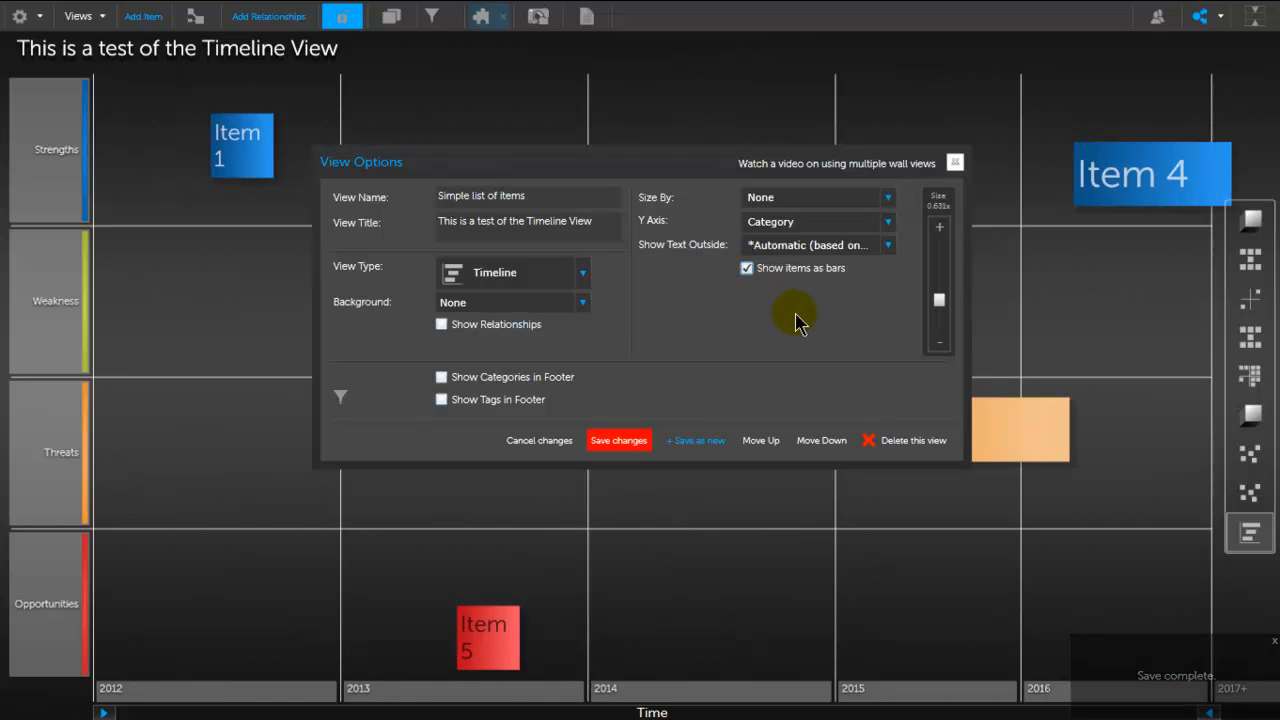
pyautogui.click(642, 442)
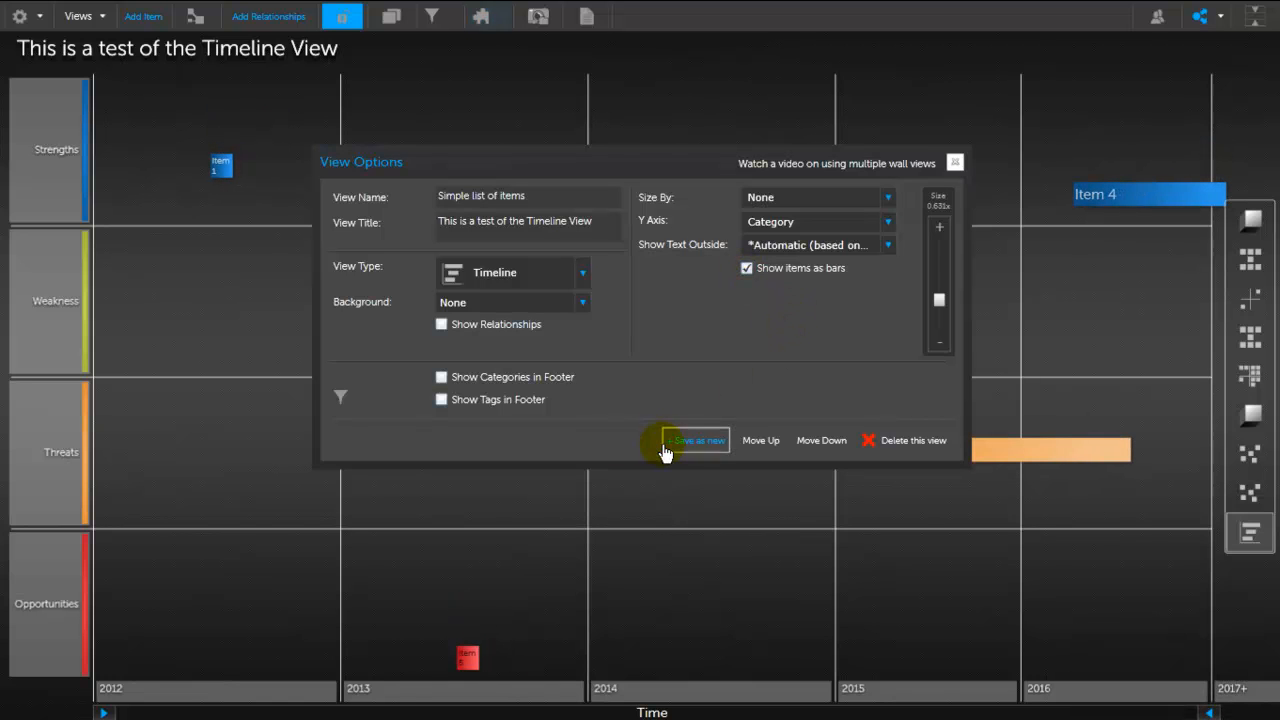
pyautogui.click(953, 165)
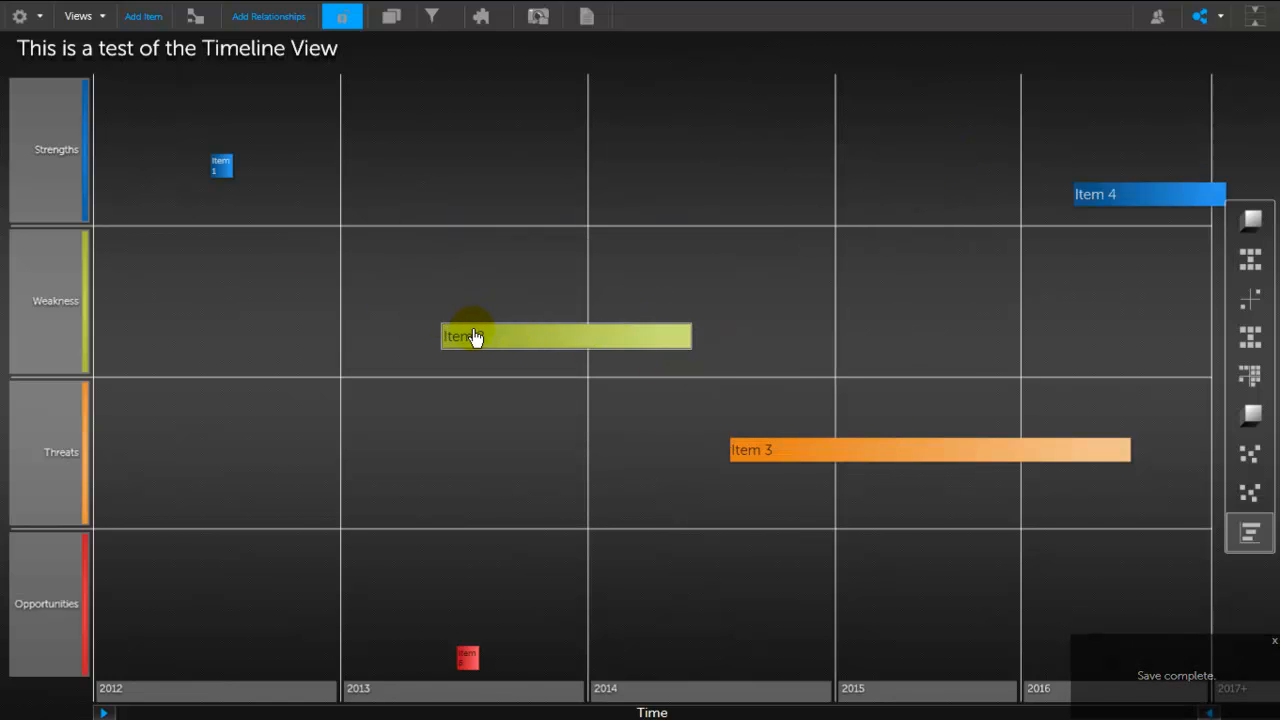
# Set Item 1's duration to 24 months in its Metrics and return to the timeline.
pyautogui.click(222, 168)
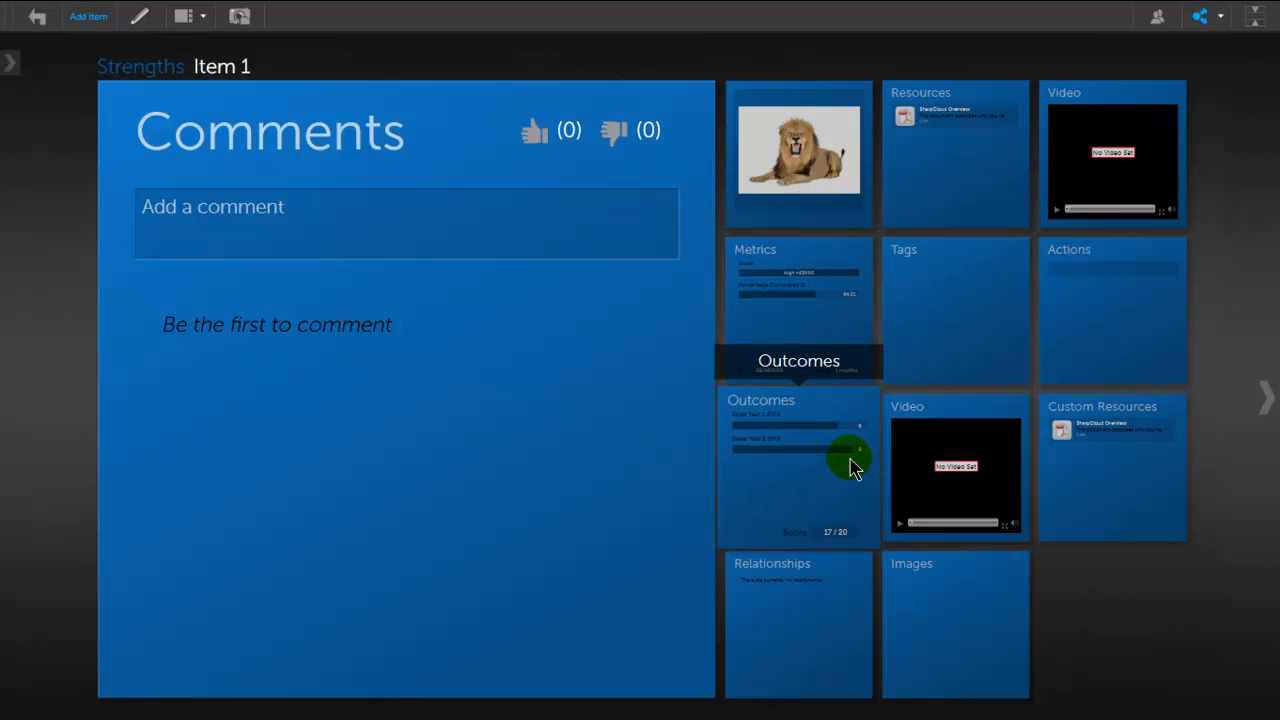
pyautogui.click(829, 335)
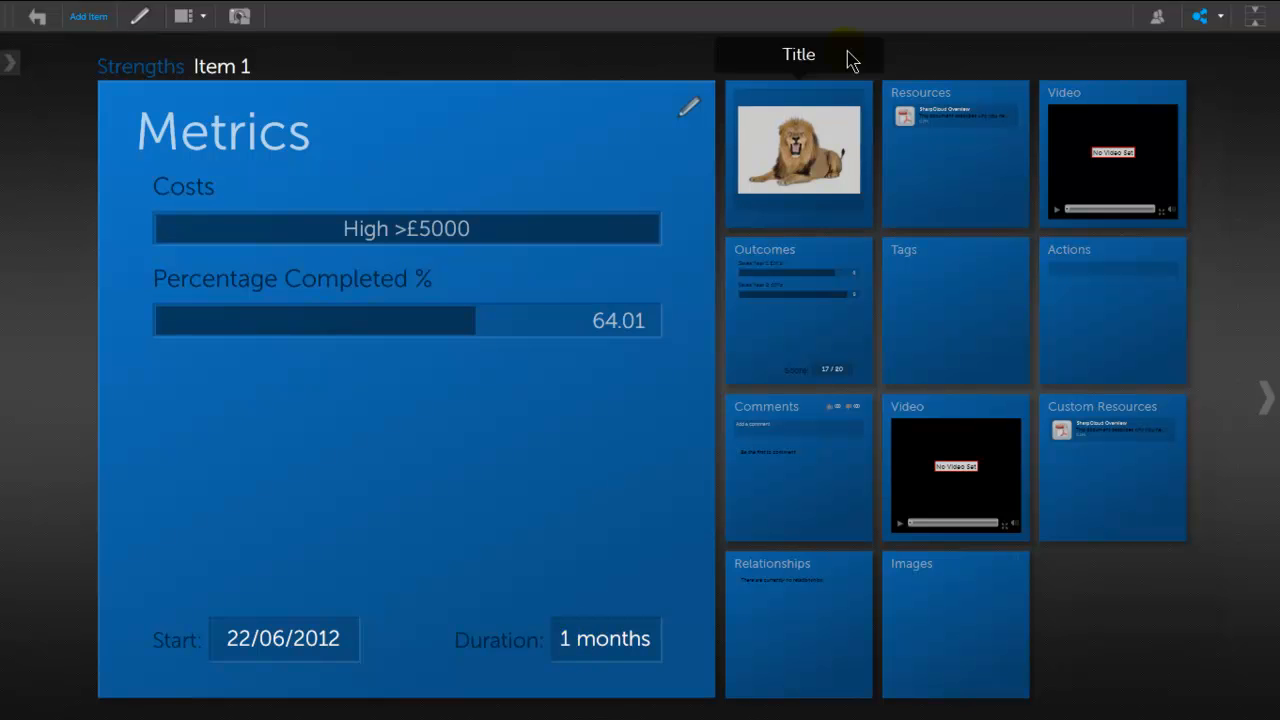
pyautogui.click(687, 109)
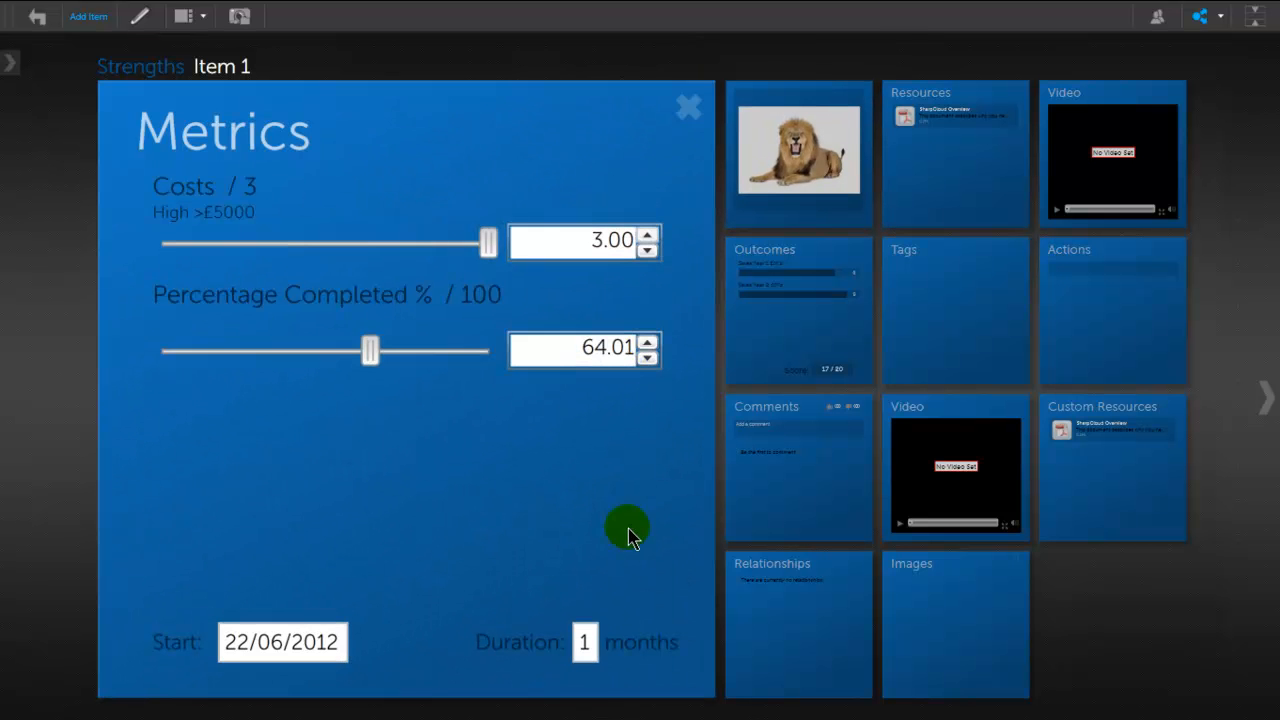
pyautogui.click(588, 650)
pyautogui.doubleClick(583, 645)
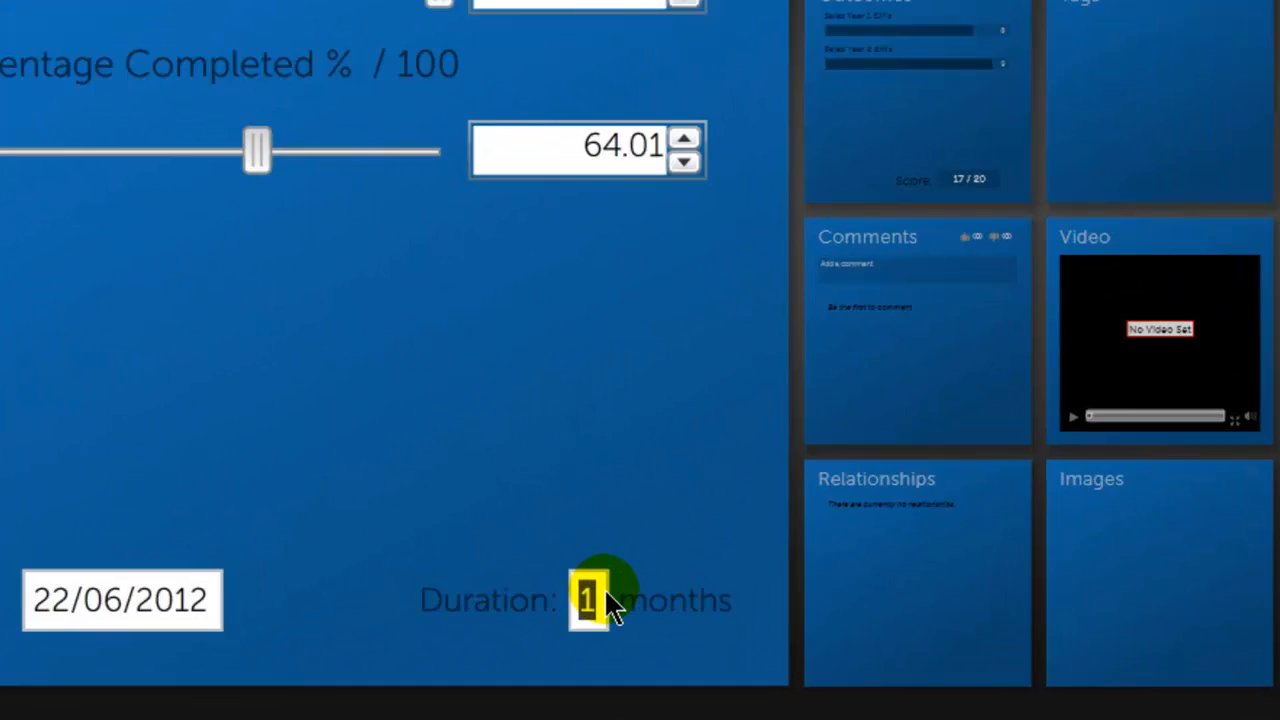
pyautogui.write('24')
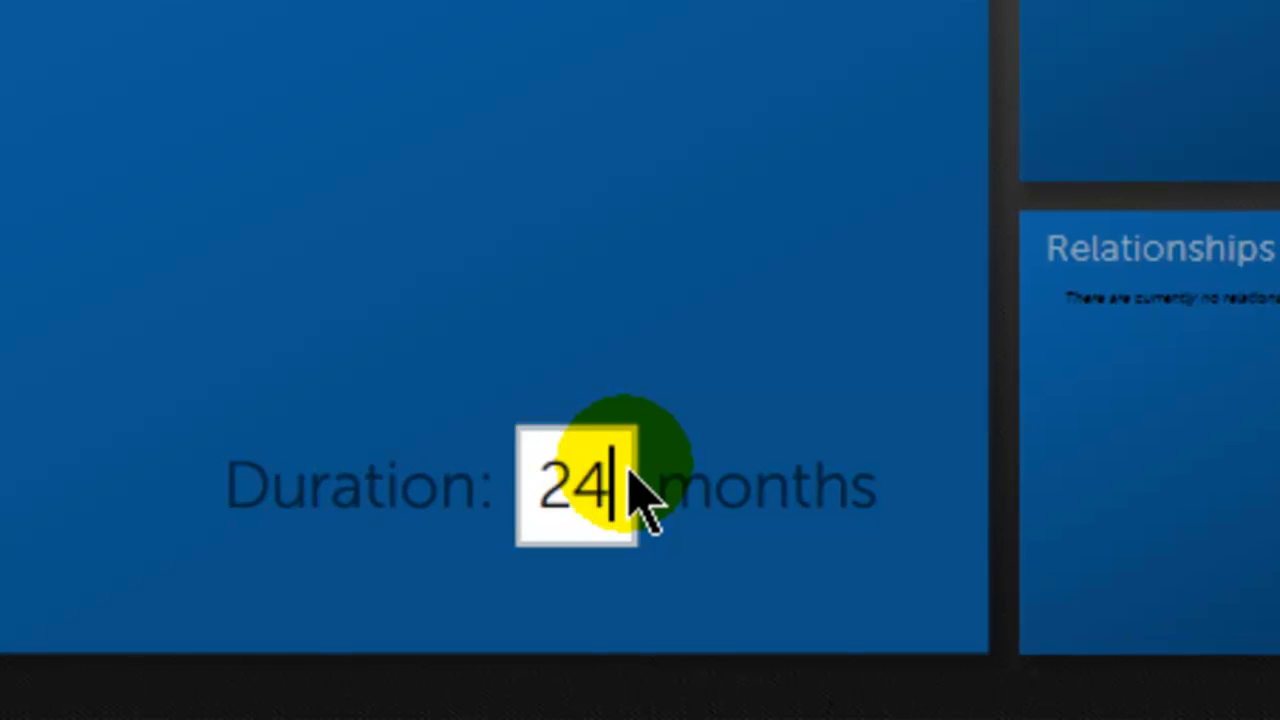
pyautogui.click(1160, 640)
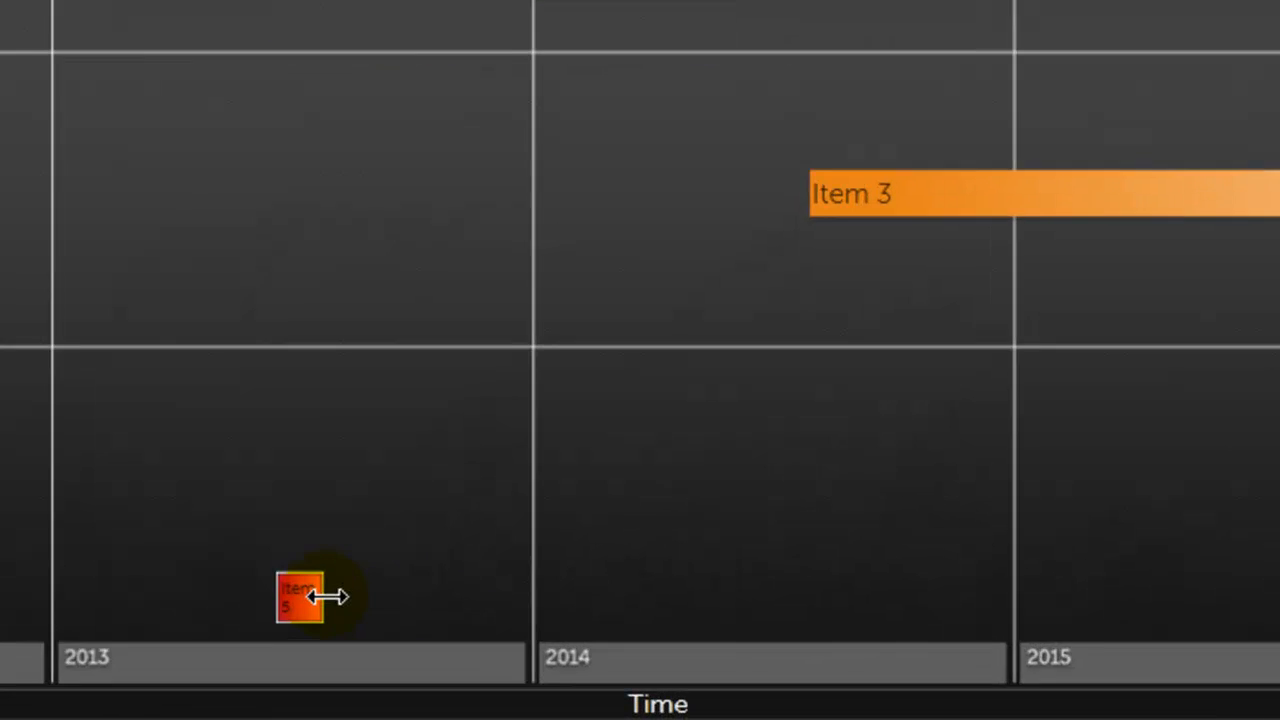
# Extend Item 5's bar to end in late 2015 and trim the timeline's start to mid 2012.
pyautogui.moveTo(214, 585); pyautogui.dragTo(607, 388)
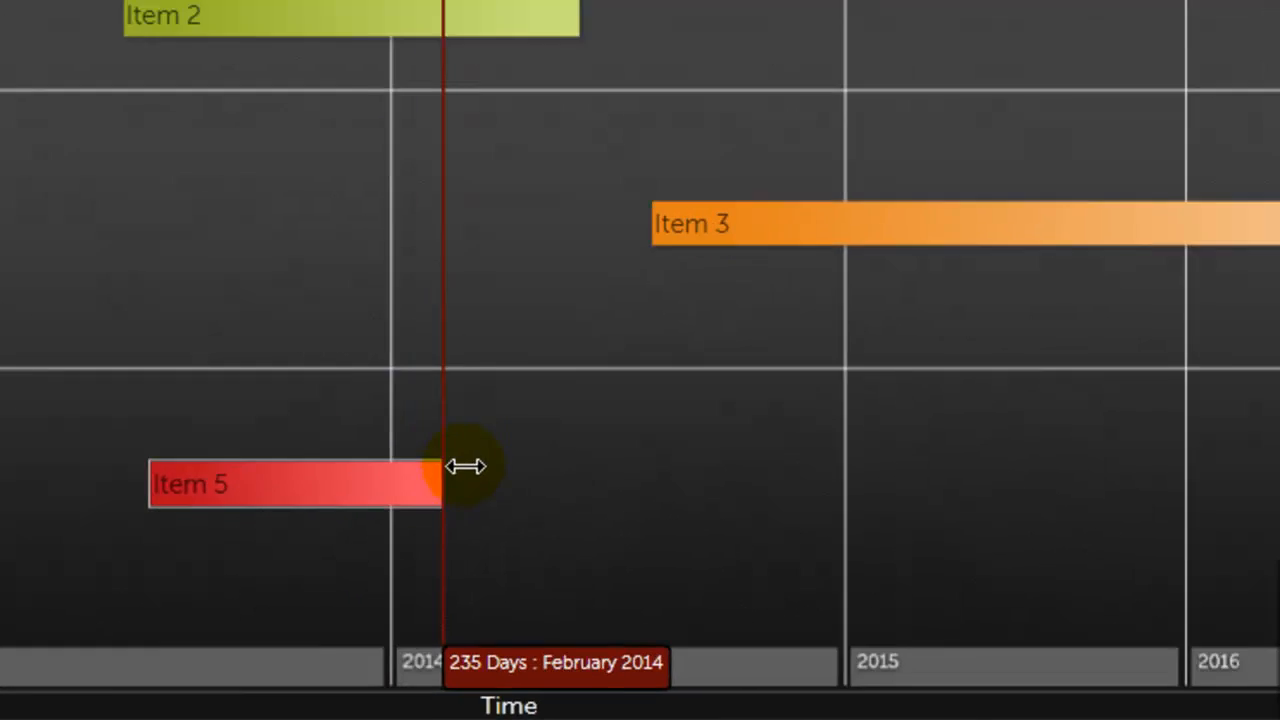
pyautogui.moveTo(465, 466); pyautogui.dragTo(1133, 422)
pyautogui.moveTo(872, 492); pyautogui.dragTo(871, 491)
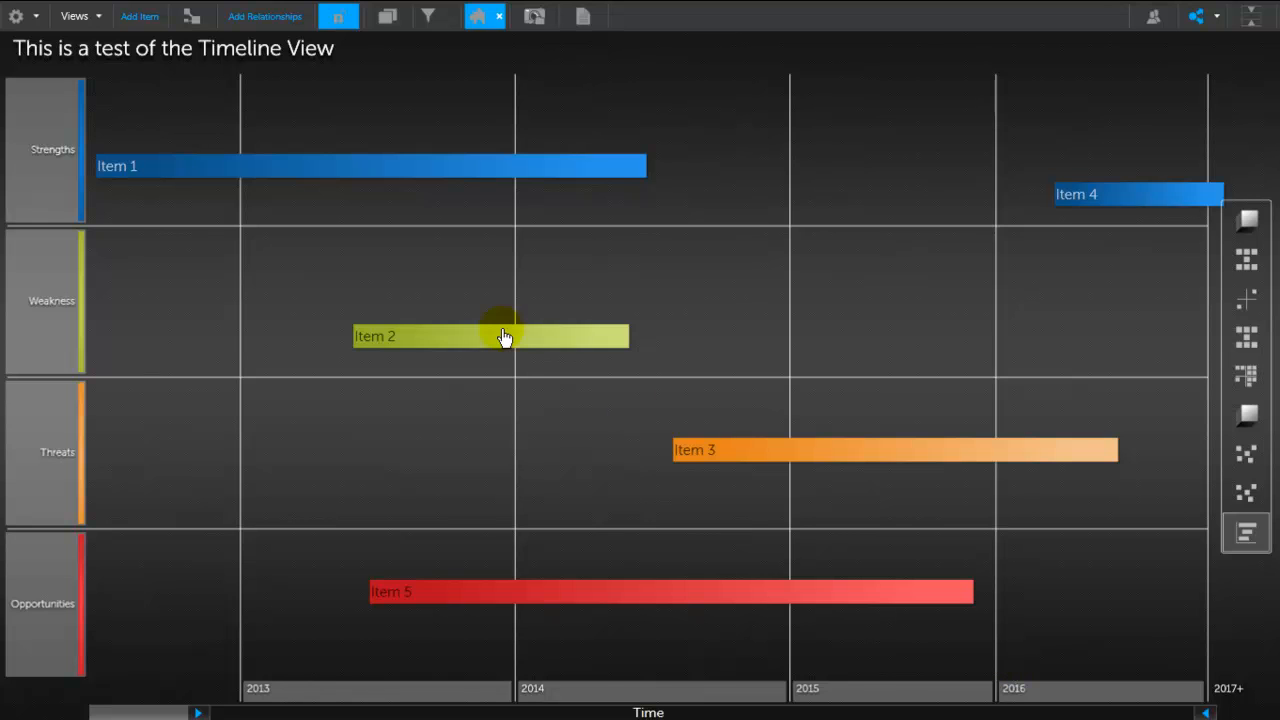
# Move Item 4's bar within the Strengths row so that it starts in late 2014.
pyautogui.click(93, 176)
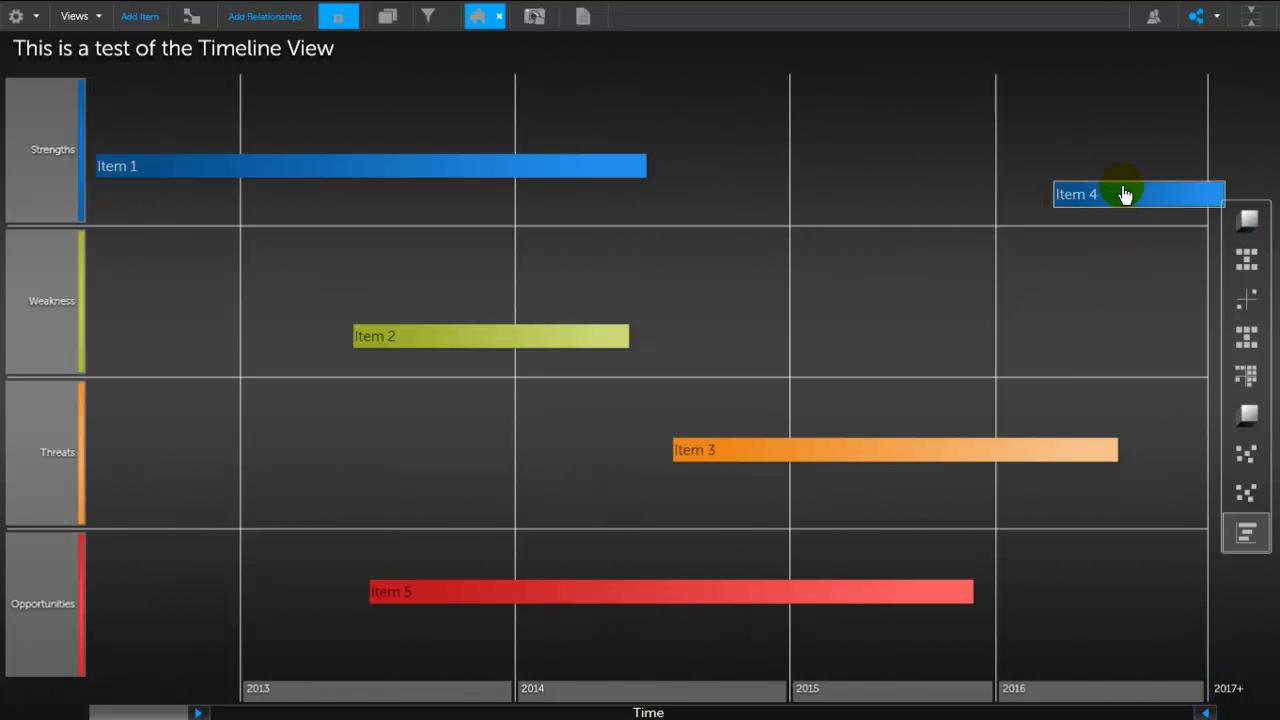
pyautogui.moveTo(1120, 200); pyautogui.dragTo(845, 195)
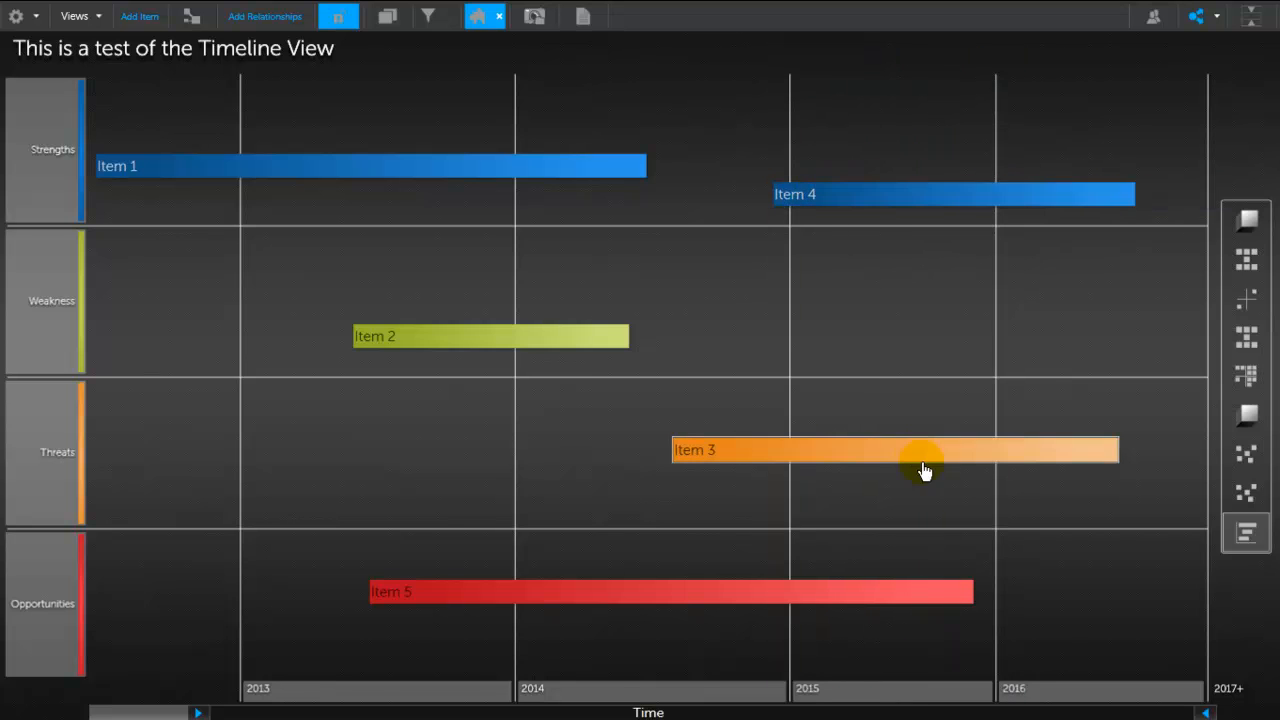
# Move Item 3's bar to start in early 2014 and shorten Item 4's bar to end in late 2015.
pyautogui.moveTo(873, 456); pyautogui.dragTo(790, 450)
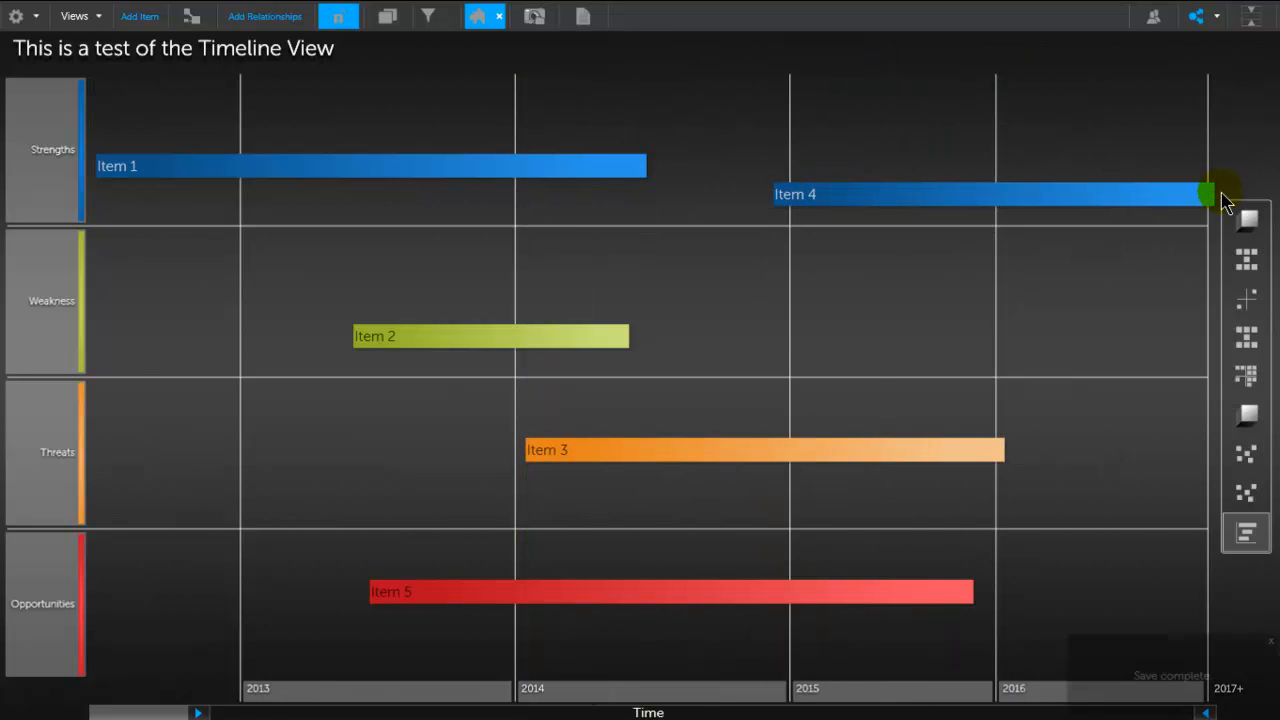
pyautogui.moveTo(1209, 198); pyautogui.dragTo(975, 198)
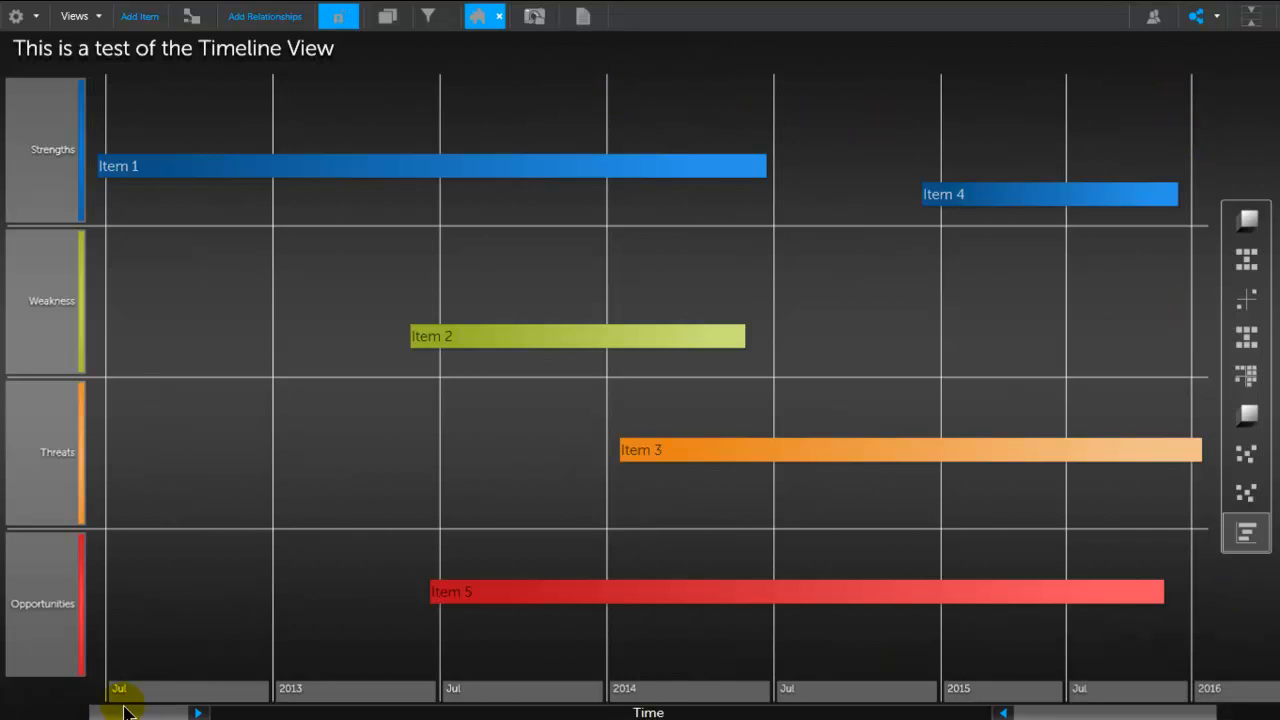
# Widen the timeline's visible date range to run from the start of 2012 through 2017+.
pyautogui.moveTo(197, 712); pyautogui.dragTo(100, 712)
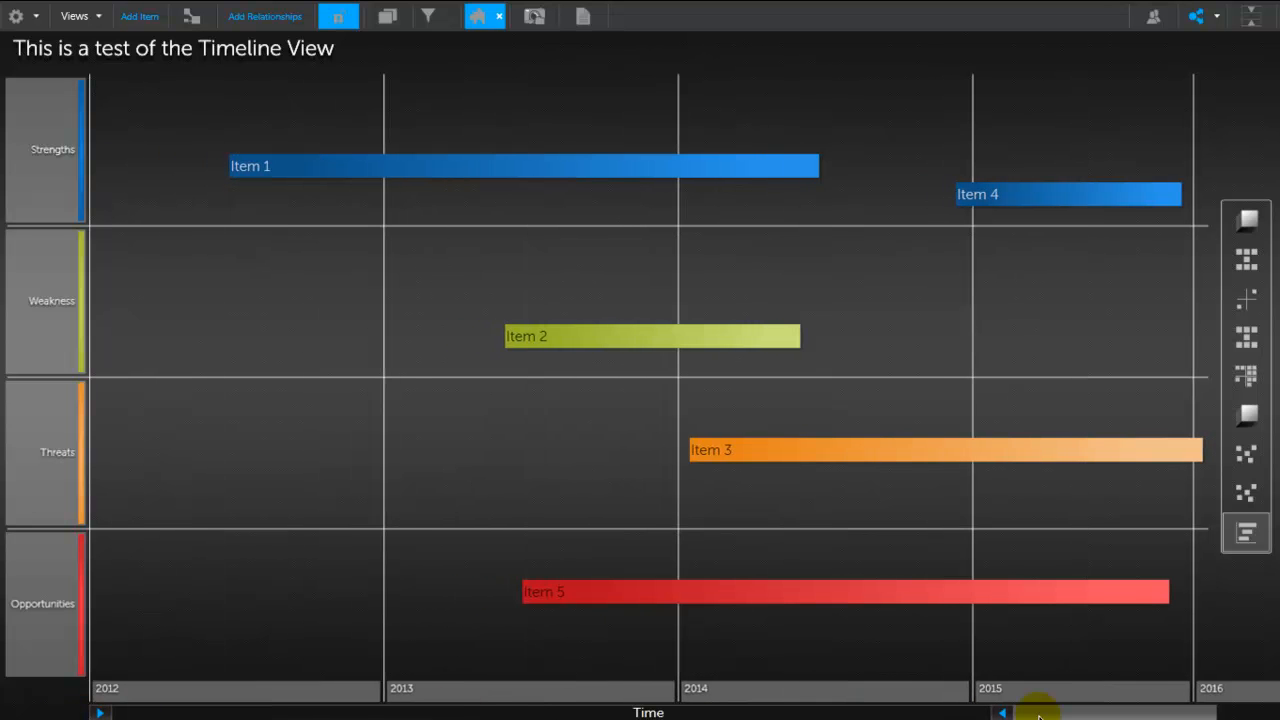
pyautogui.moveTo(1033, 713); pyautogui.dragTo(1226, 713)
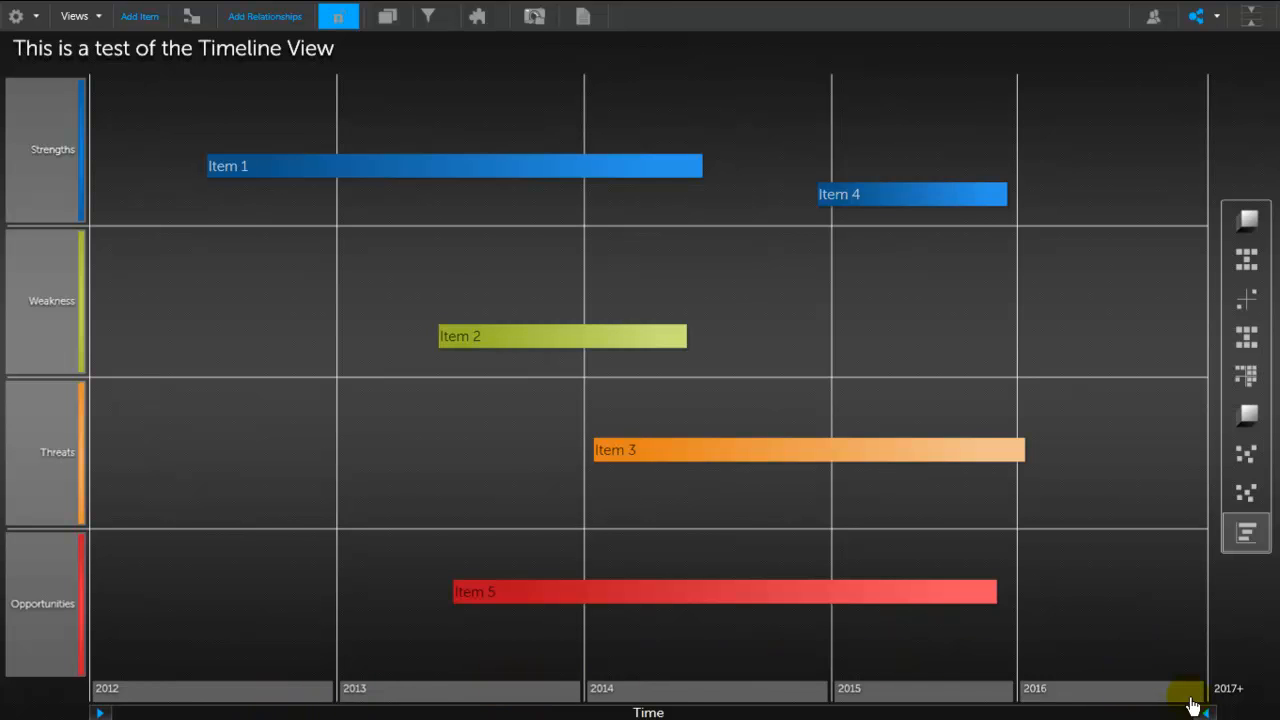
# Narrow the visible date range to about April 2012 through mid 2014 and extend its end back to 2017+.
pyautogui.moveTo(1175, 714); pyautogui.dragTo(737, 714)
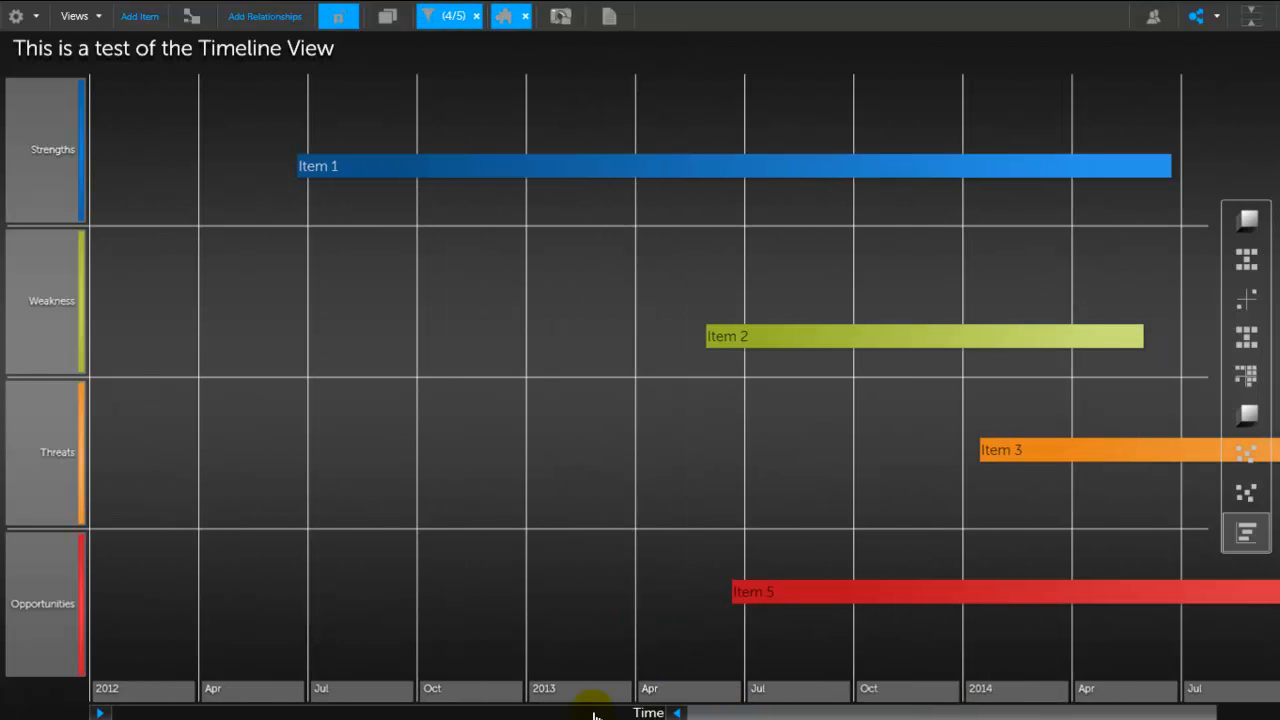
pyautogui.moveTo(99, 713); pyautogui.dragTo(224, 711)
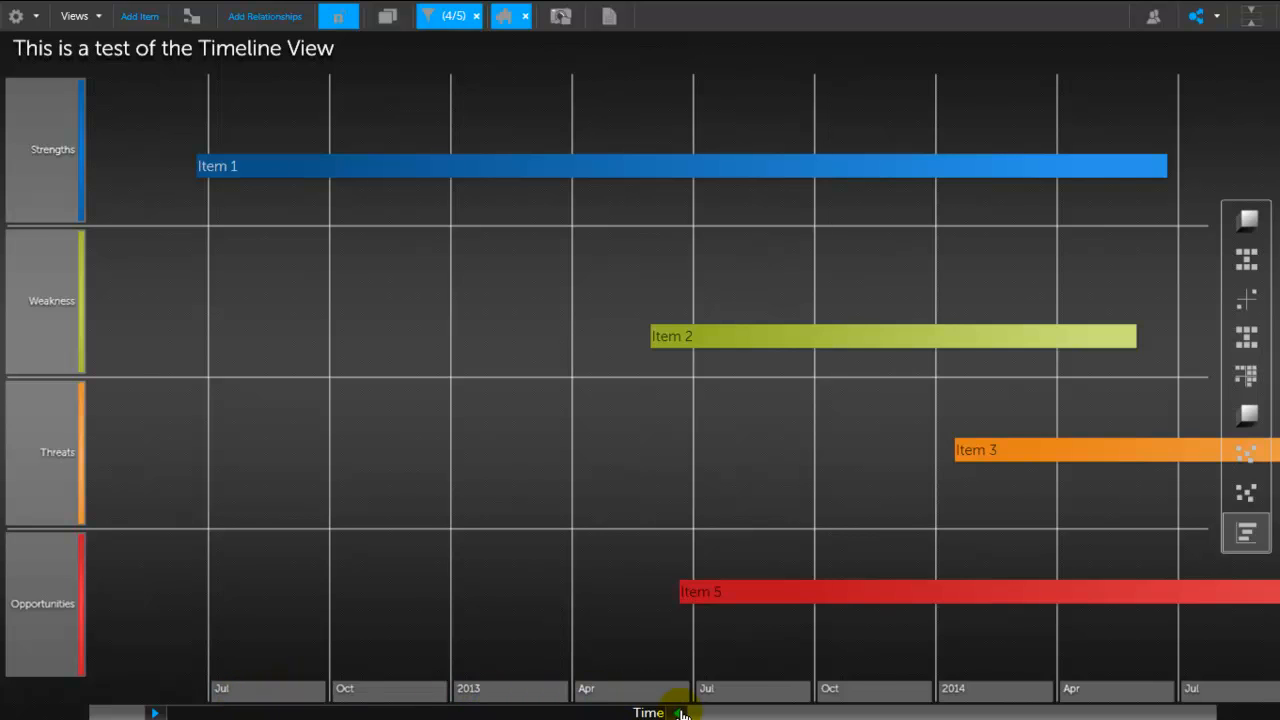
pyautogui.moveTo(679, 712); pyautogui.dragTo(1248, 650)
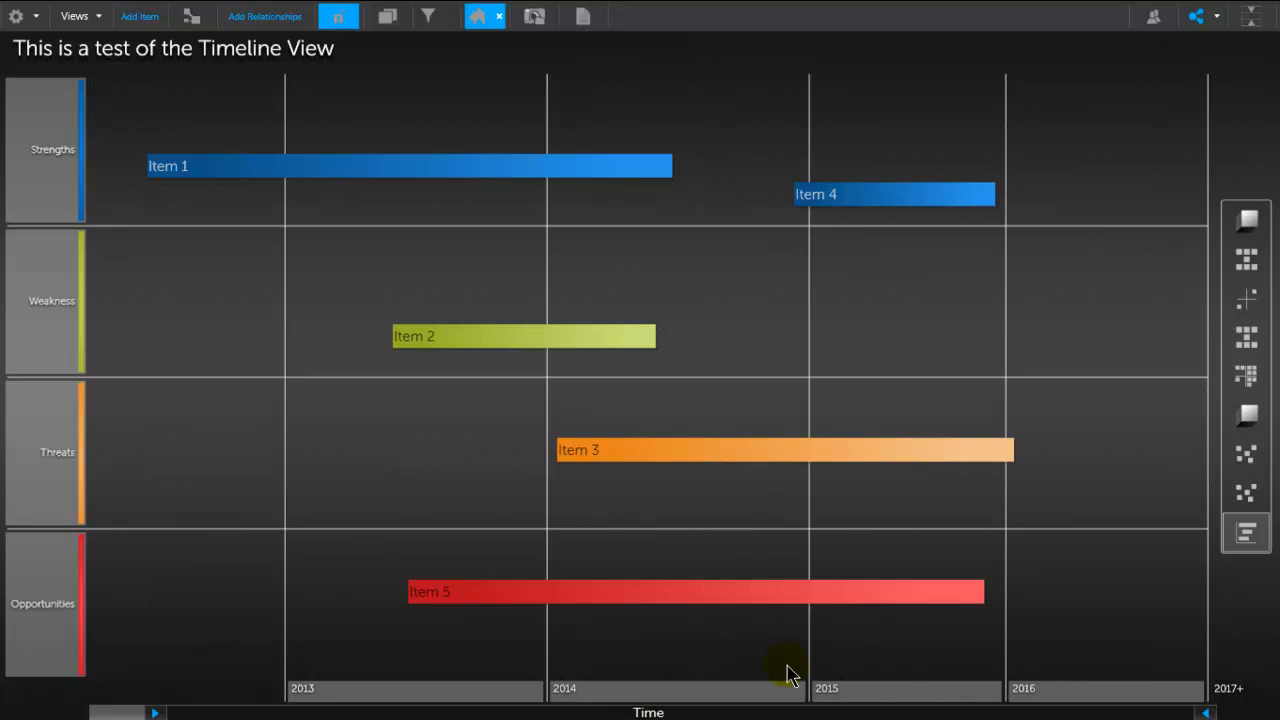
# Size the timeline bars by Percentage Completed at a 1.249x scale, save the view and close its options.
pyautogui.click(478, 16)
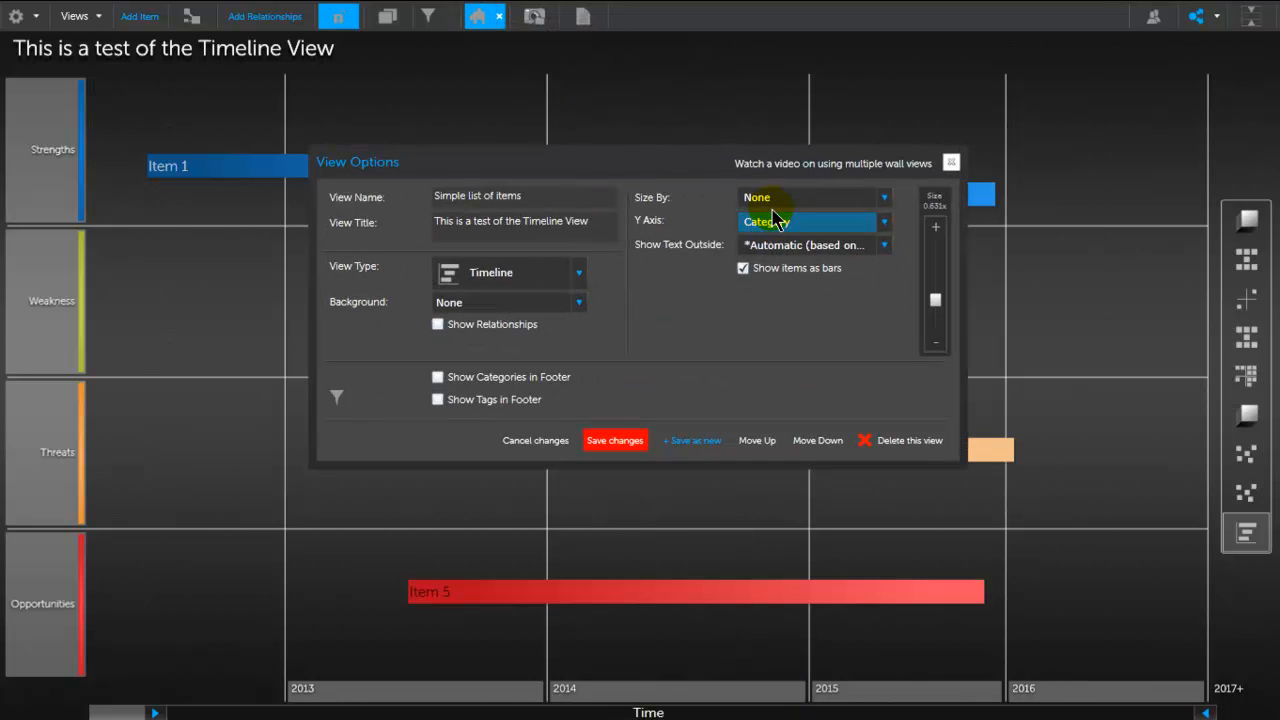
pyautogui.click(775, 214)
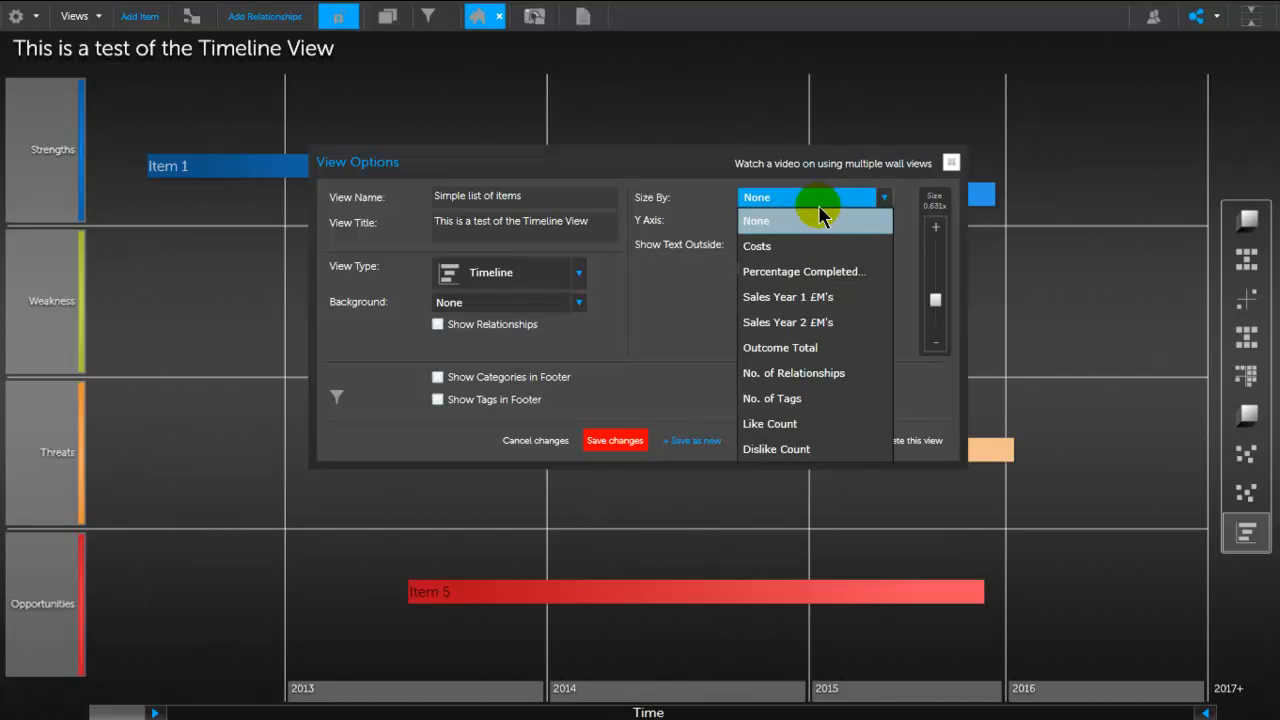
pyautogui.click(843, 274)
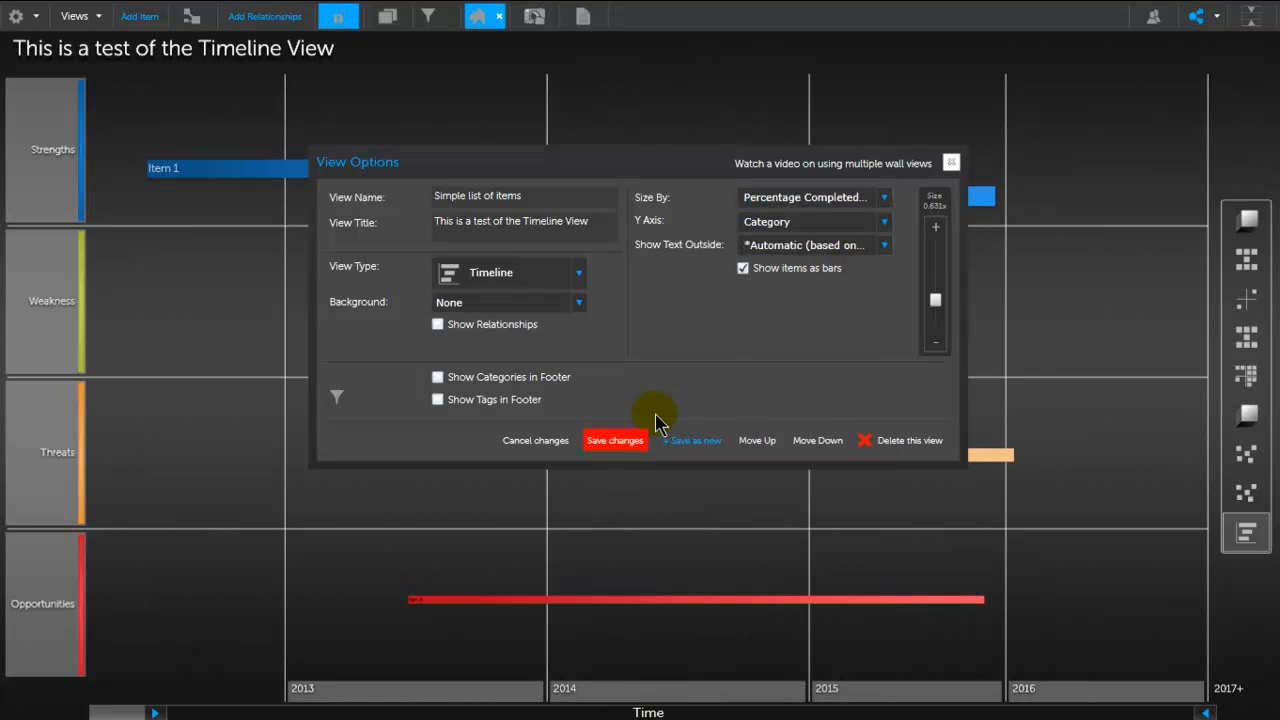
pyautogui.moveTo(939, 306); pyautogui.dragTo(941, 284)
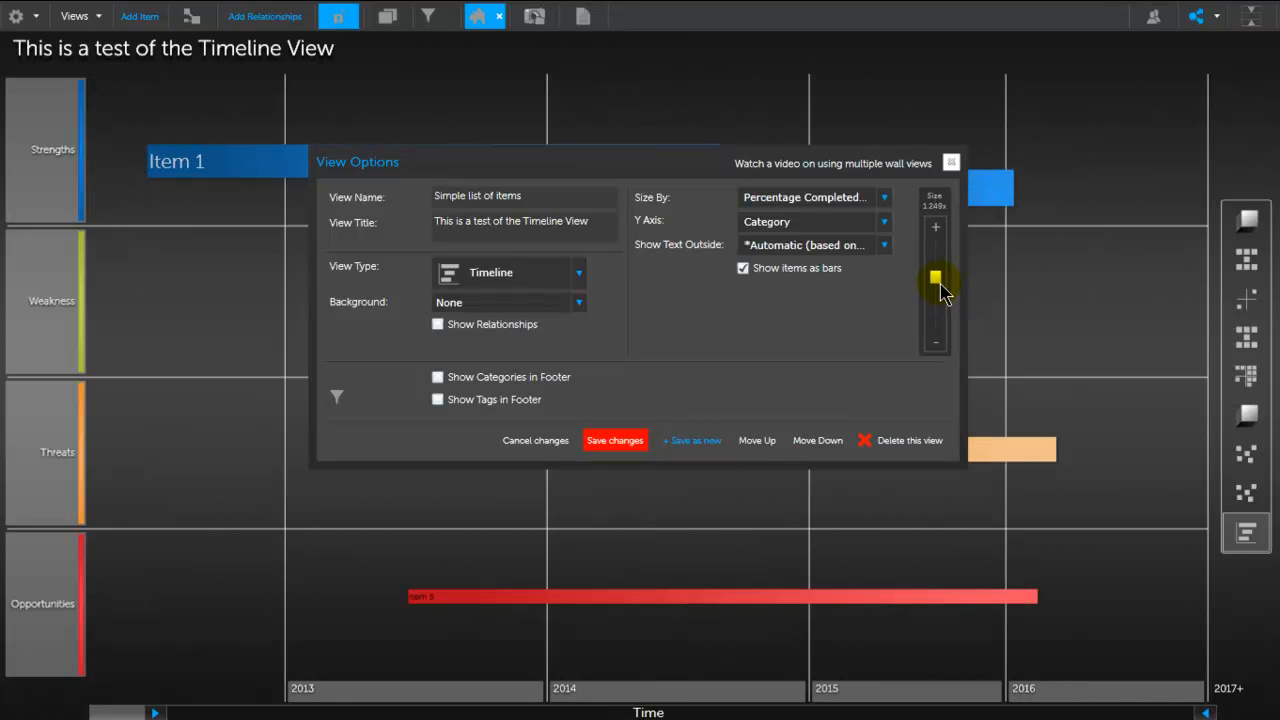
pyautogui.click(596, 441)
pyautogui.click(951, 163)
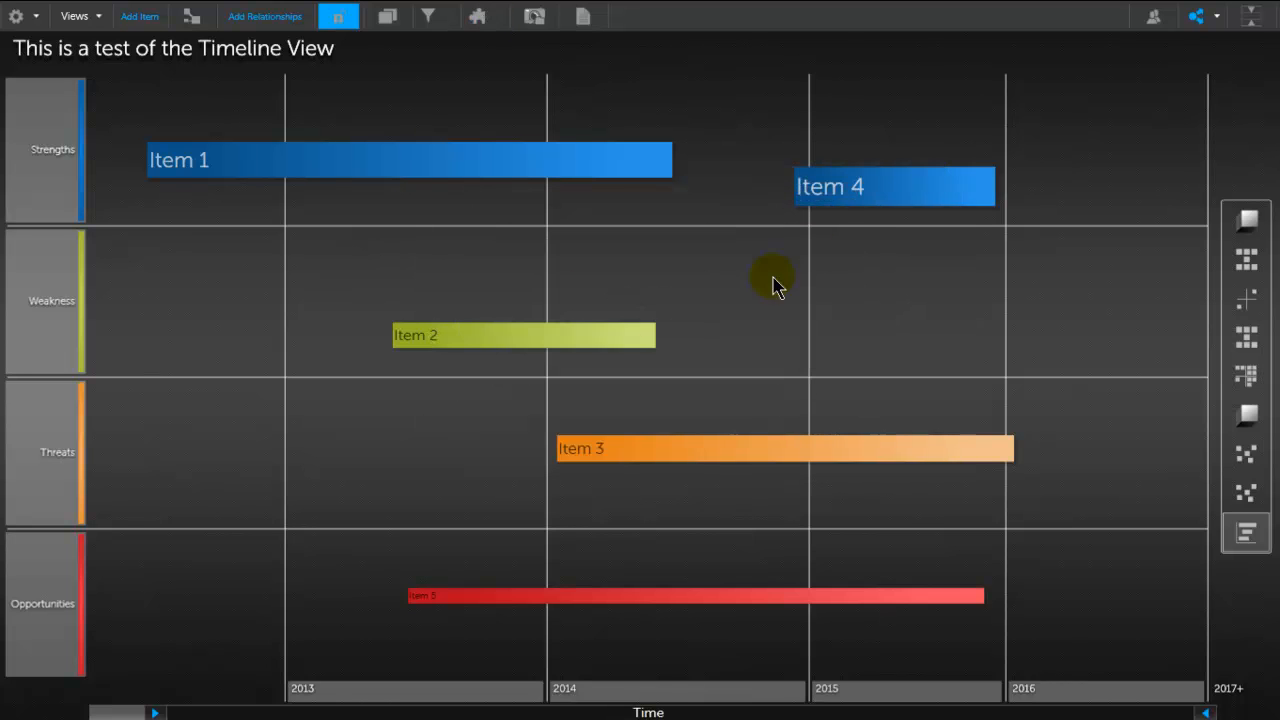
pyautogui.click(172, 161)
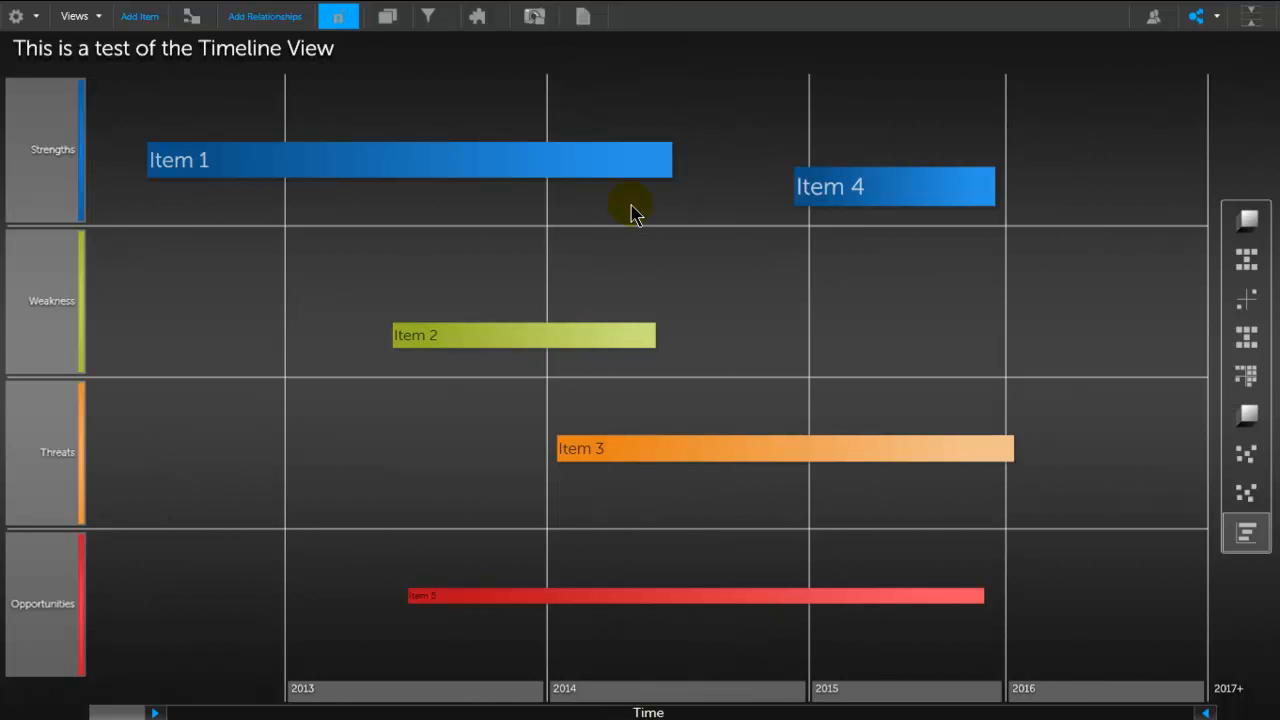
pyautogui.click(608, 163)
pyautogui.click(515, 190)
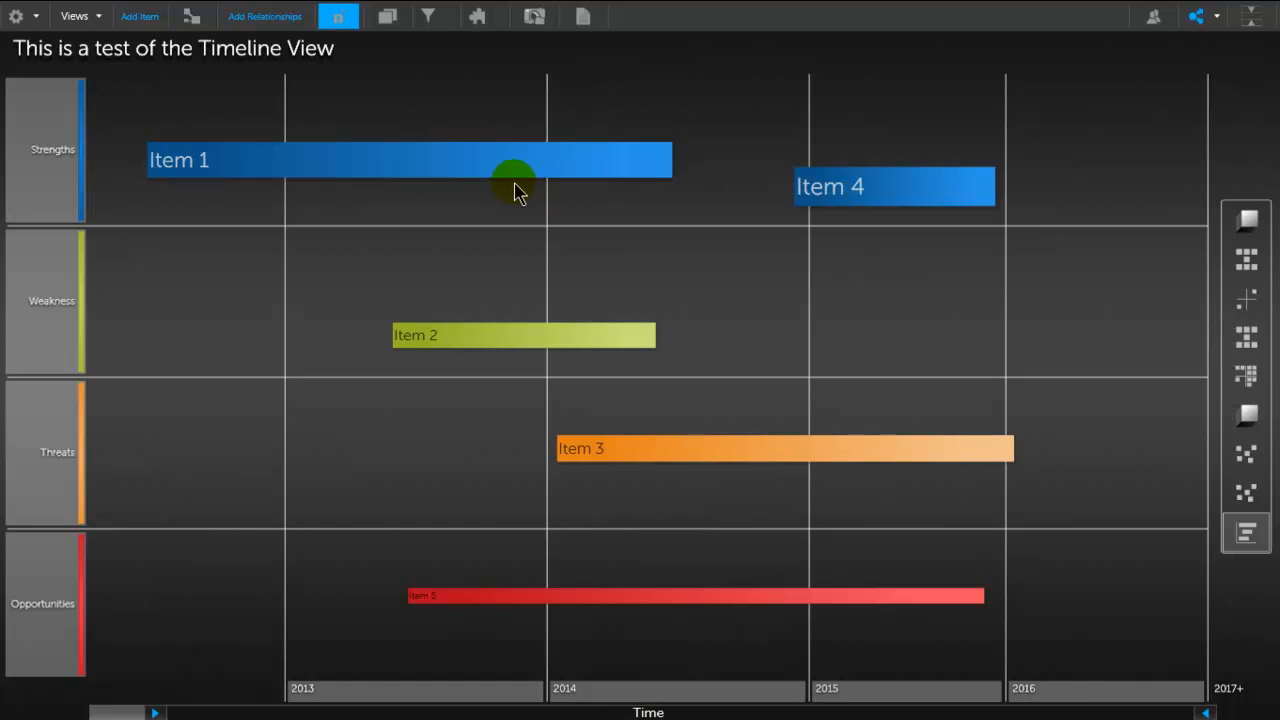
# Turn on the display of relationships and set up a new relationship between Item 1 and Item 5.
pyautogui.click(193, 20)
pyautogui.click(277, 162)
pyautogui.click(257, 20)
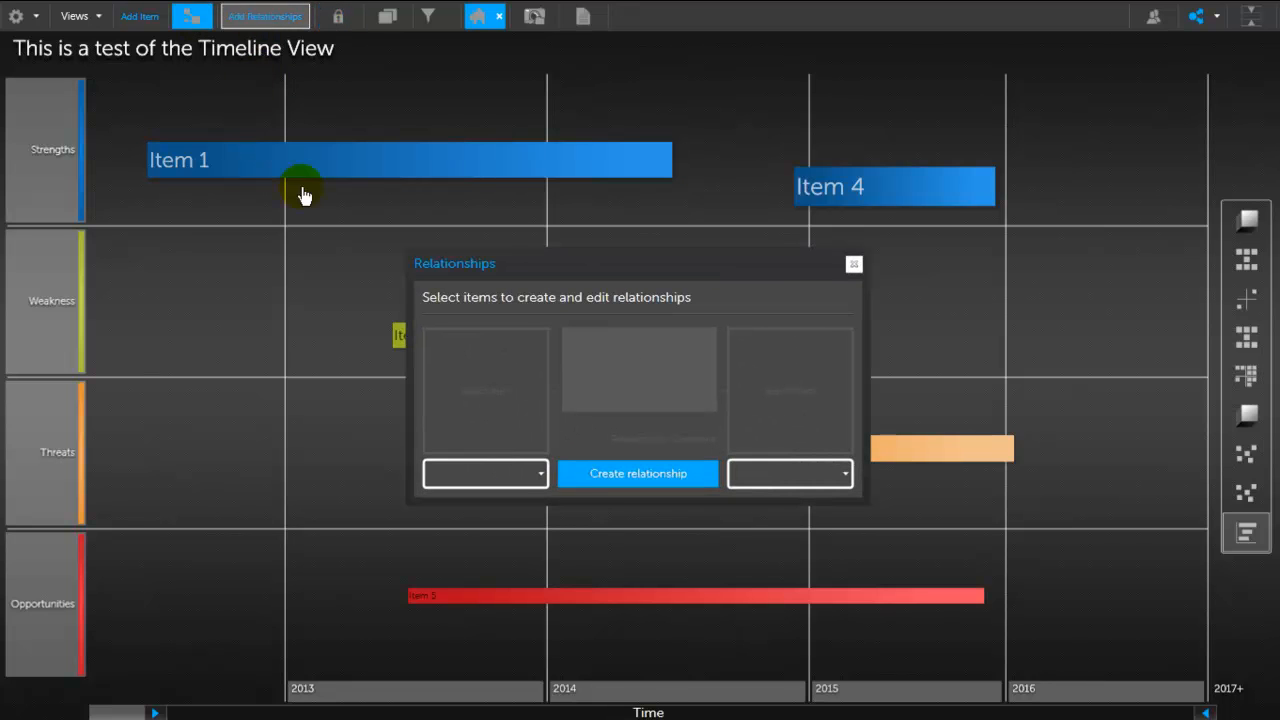
pyautogui.click(537, 478)
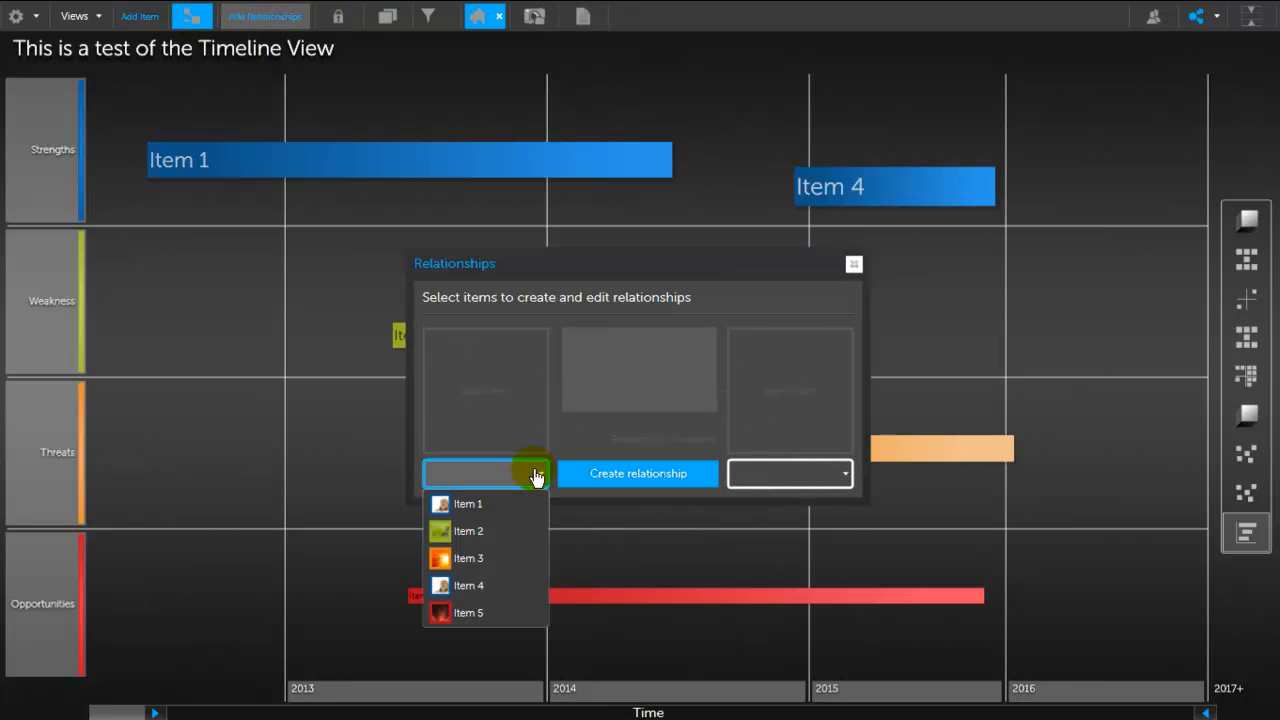
pyautogui.click(509, 505)
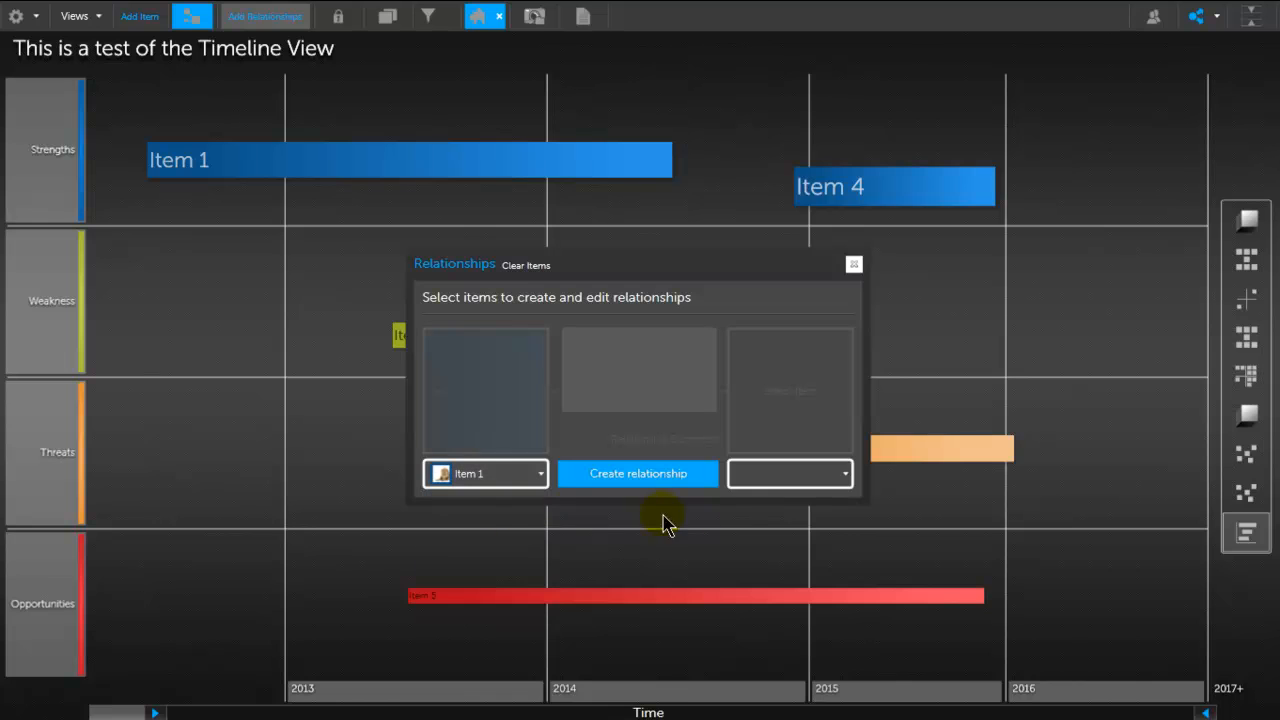
pyautogui.click(823, 486)
pyautogui.click(760, 588)
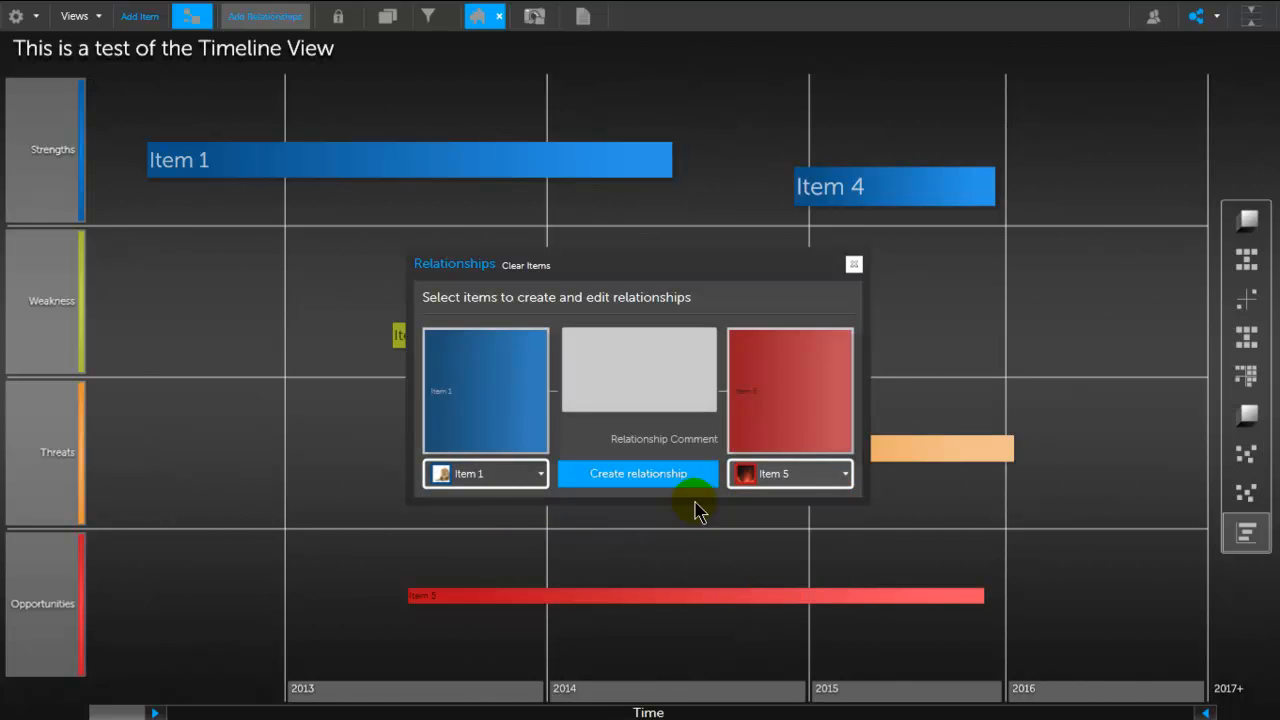
# Create the relationship with the comment "Start Item 1 first" and close the Relationships dialog.
pyautogui.click(594, 357)
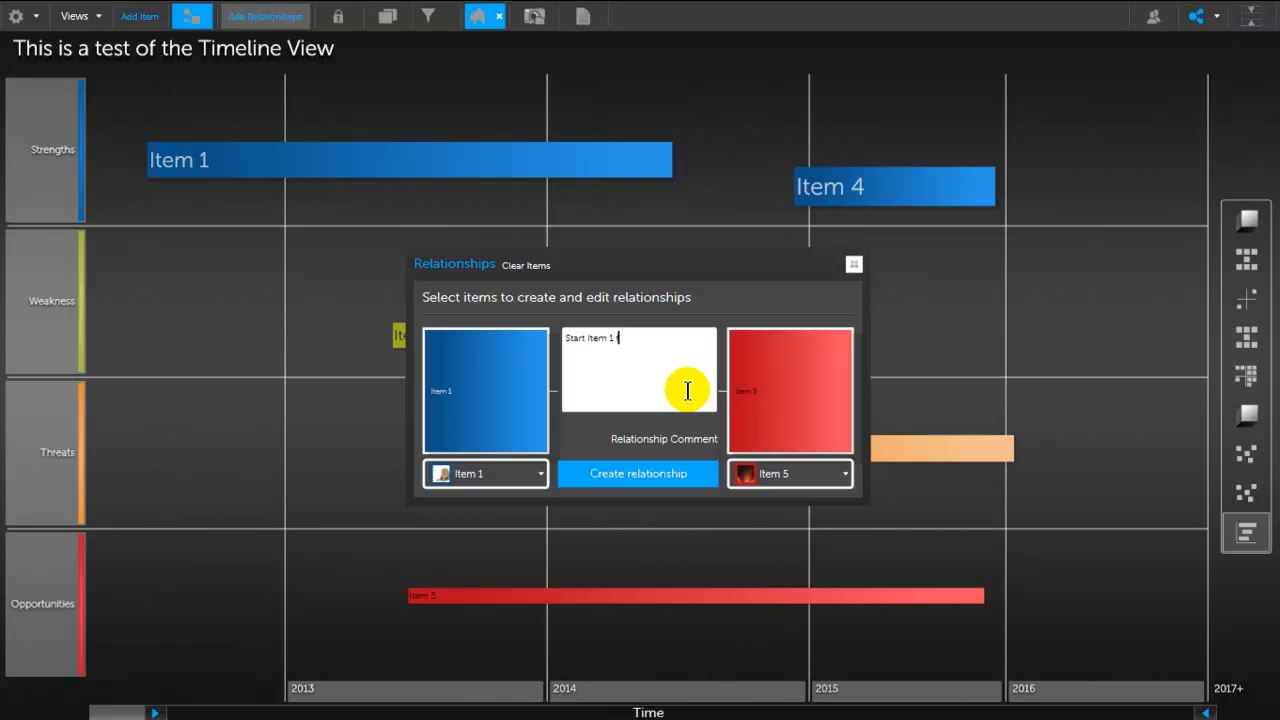
pyautogui.click(655, 478)
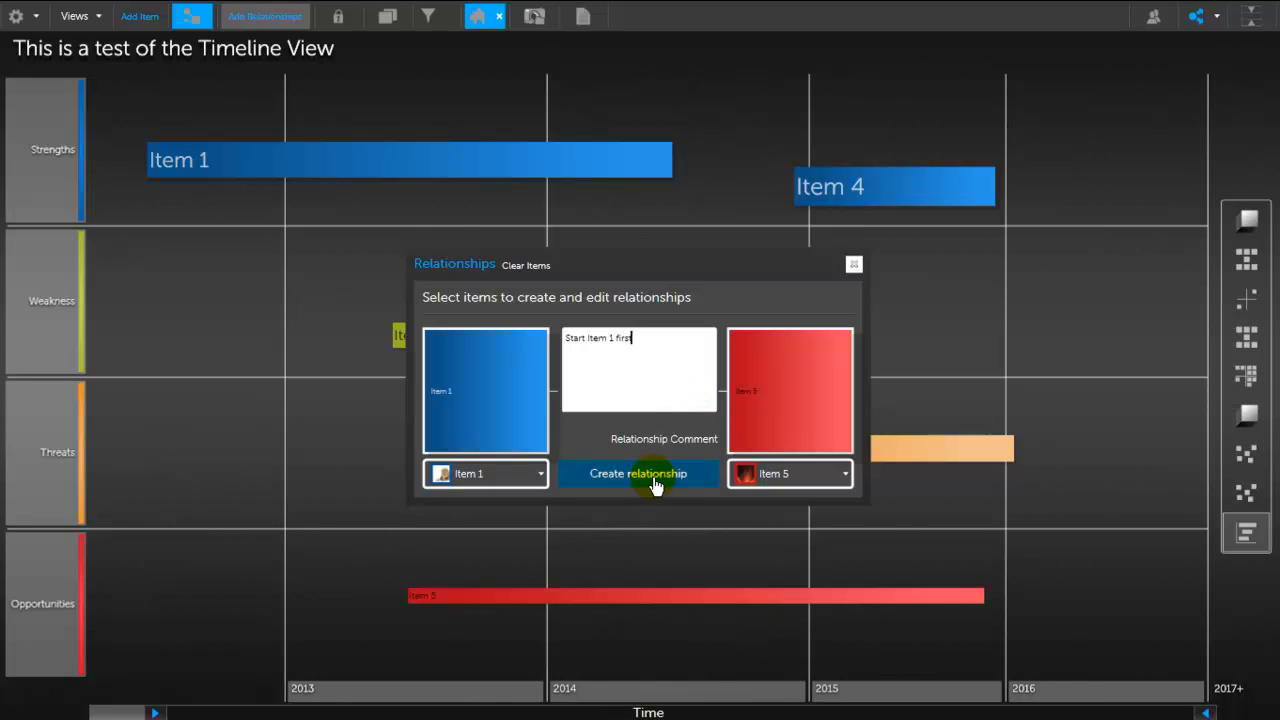
pyautogui.click(853, 264)
# Examine Item 1's relationships and their comment in the relationship view and return to the timeline.
pyautogui.click(408, 170)
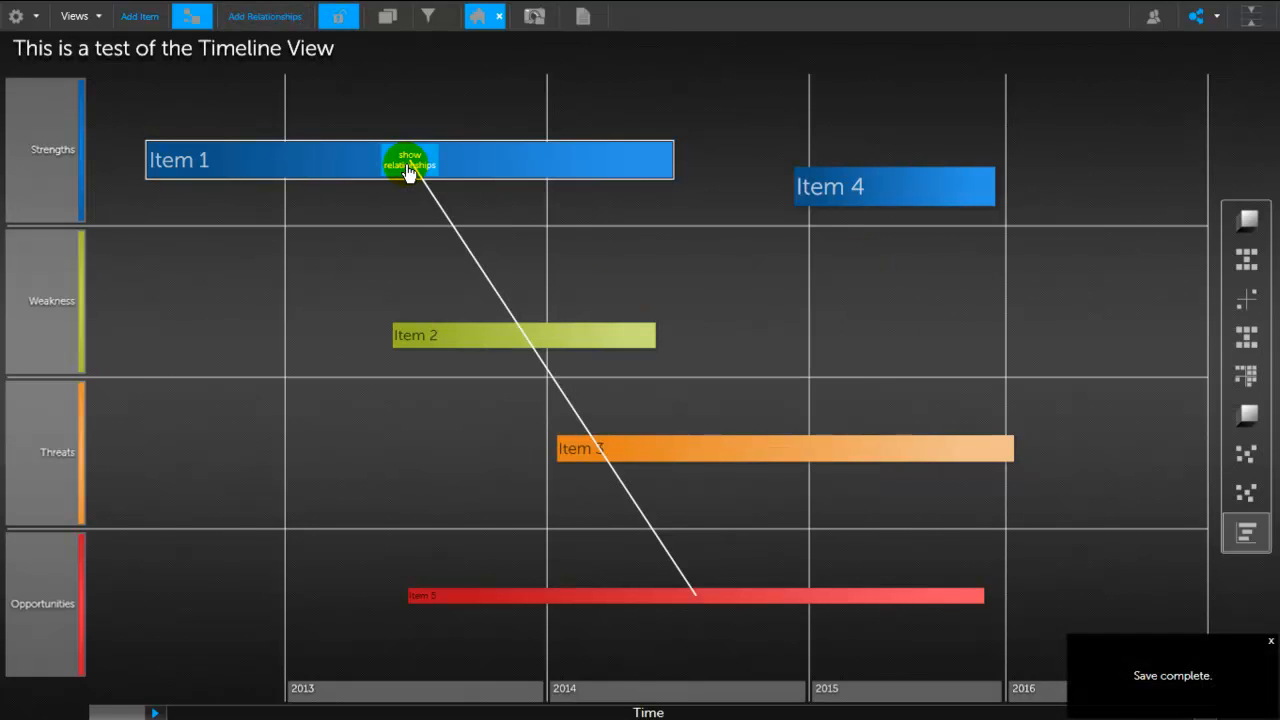
pyautogui.click(408, 168)
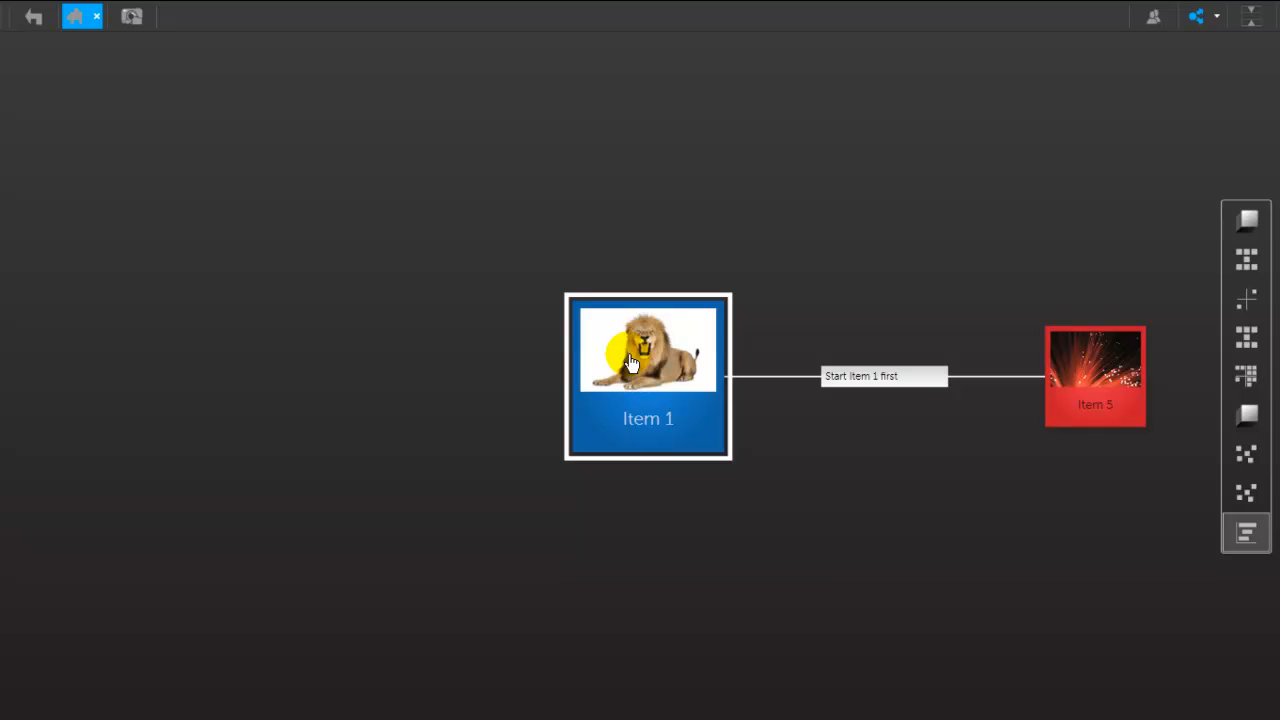
pyautogui.click(669, 401)
pyautogui.click(567, 217)
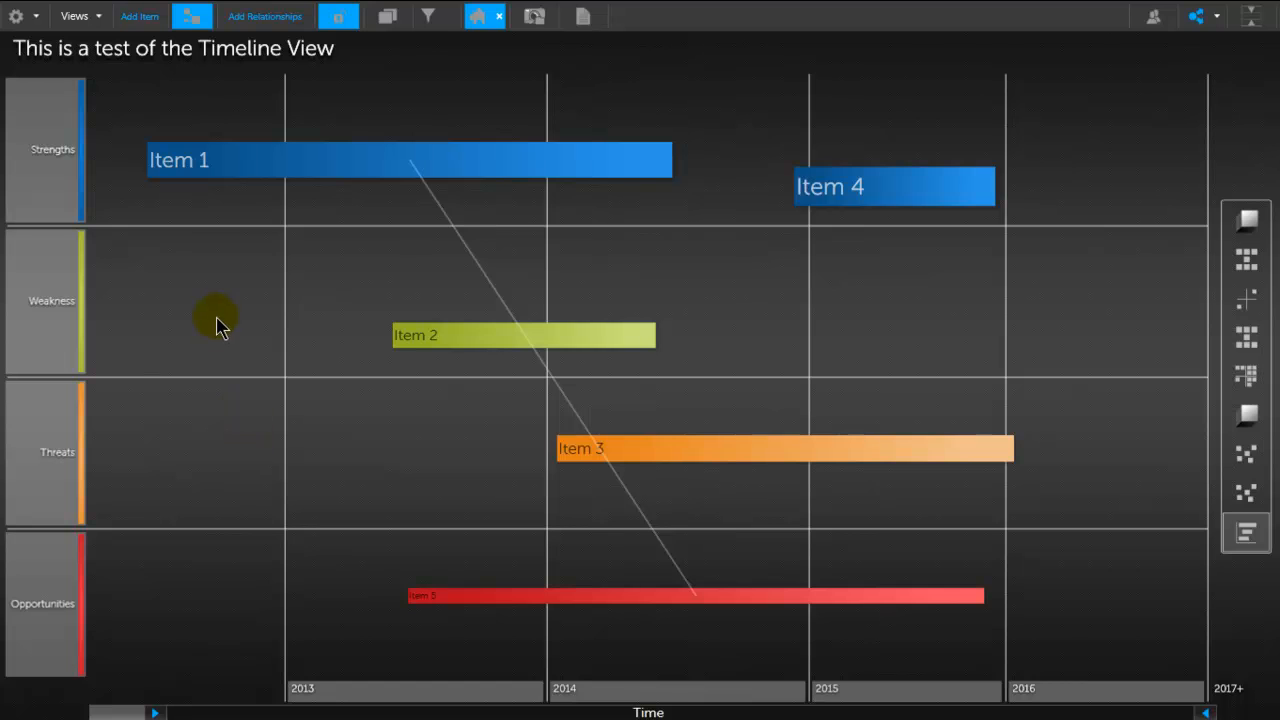
# Filter the view to the Strengths category by excluding Weakness, Threats and Opportunities, and close the view options.
pyautogui.click(476, 16)
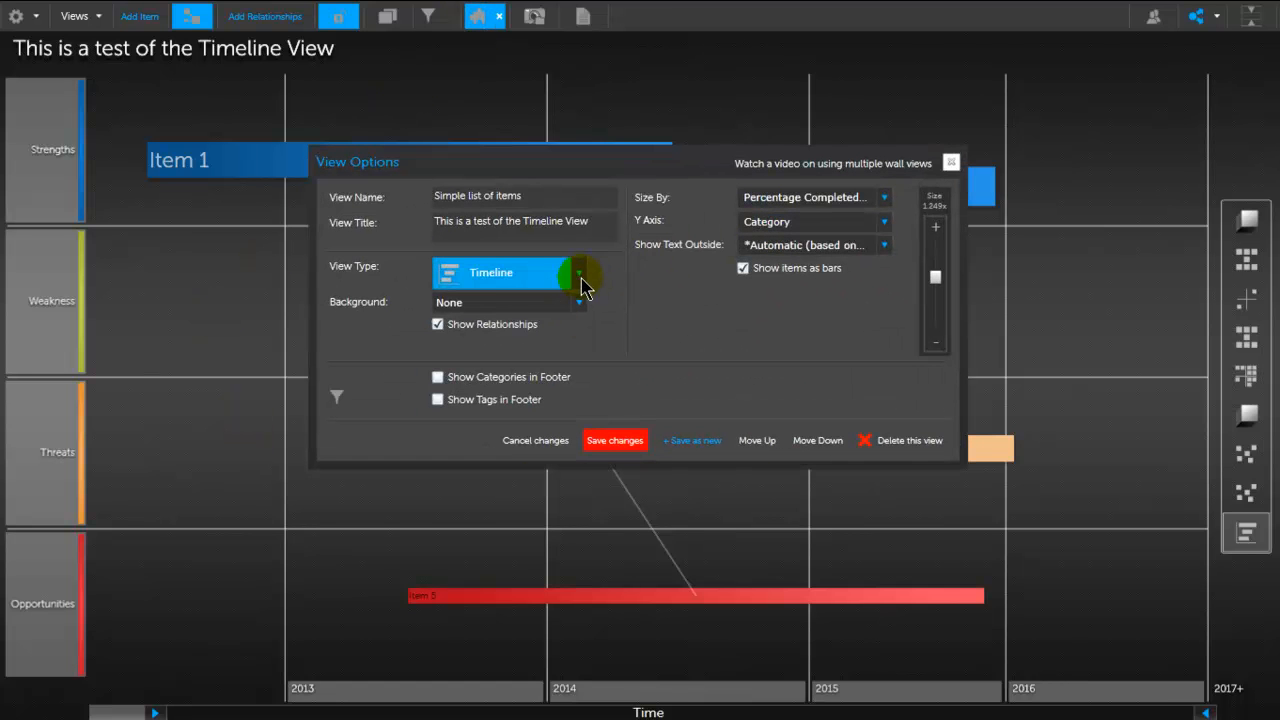
pyautogui.click(352, 397)
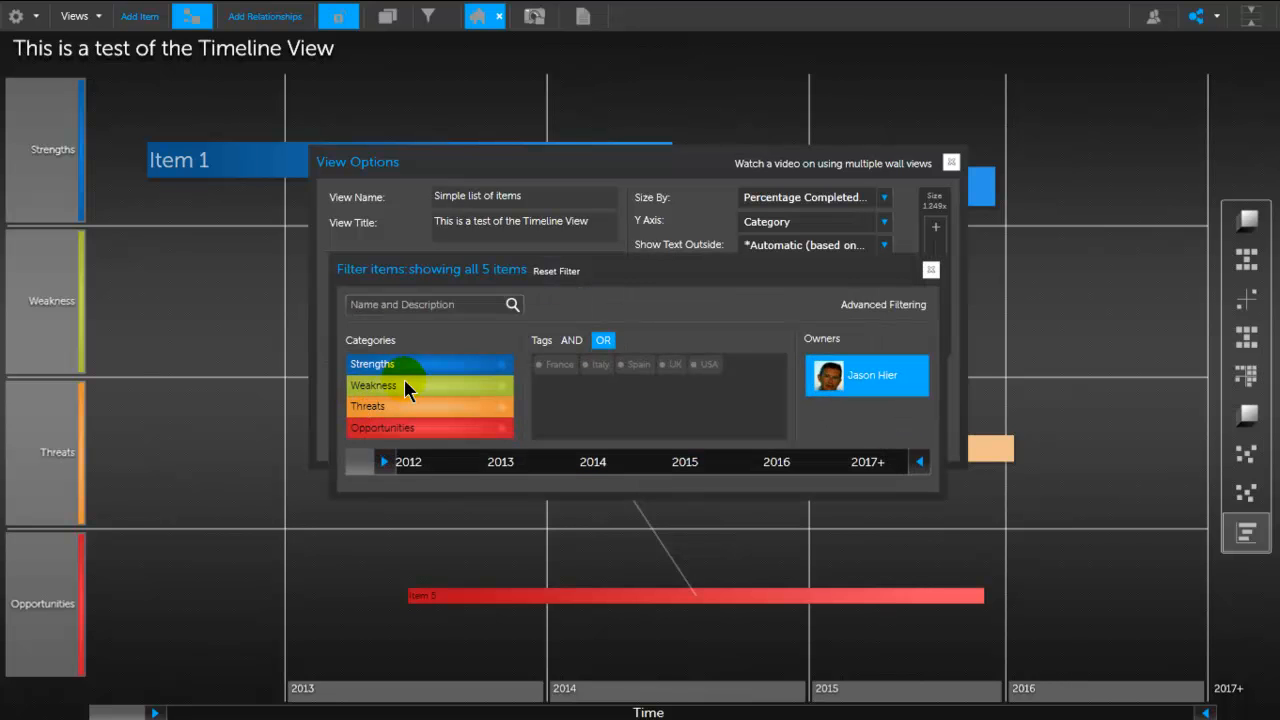
pyautogui.click(402, 384)
pyautogui.click(394, 410)
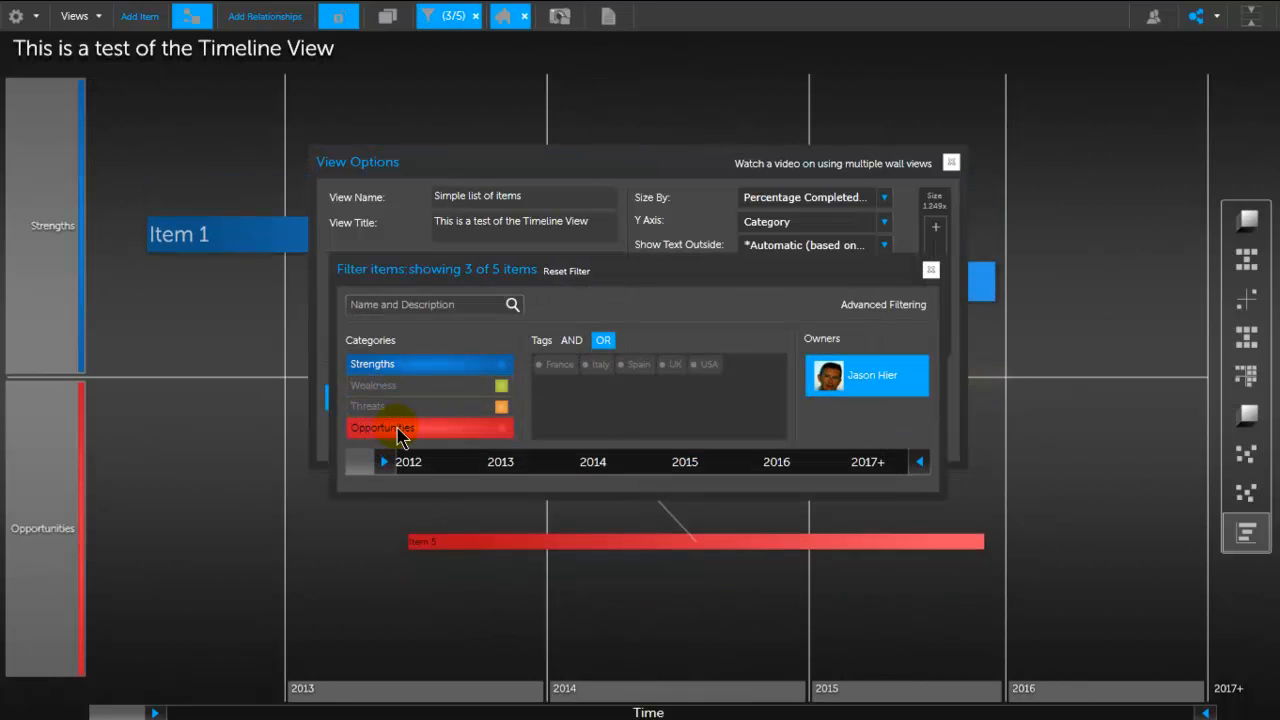
pyautogui.click(394, 428)
pyautogui.click(930, 270)
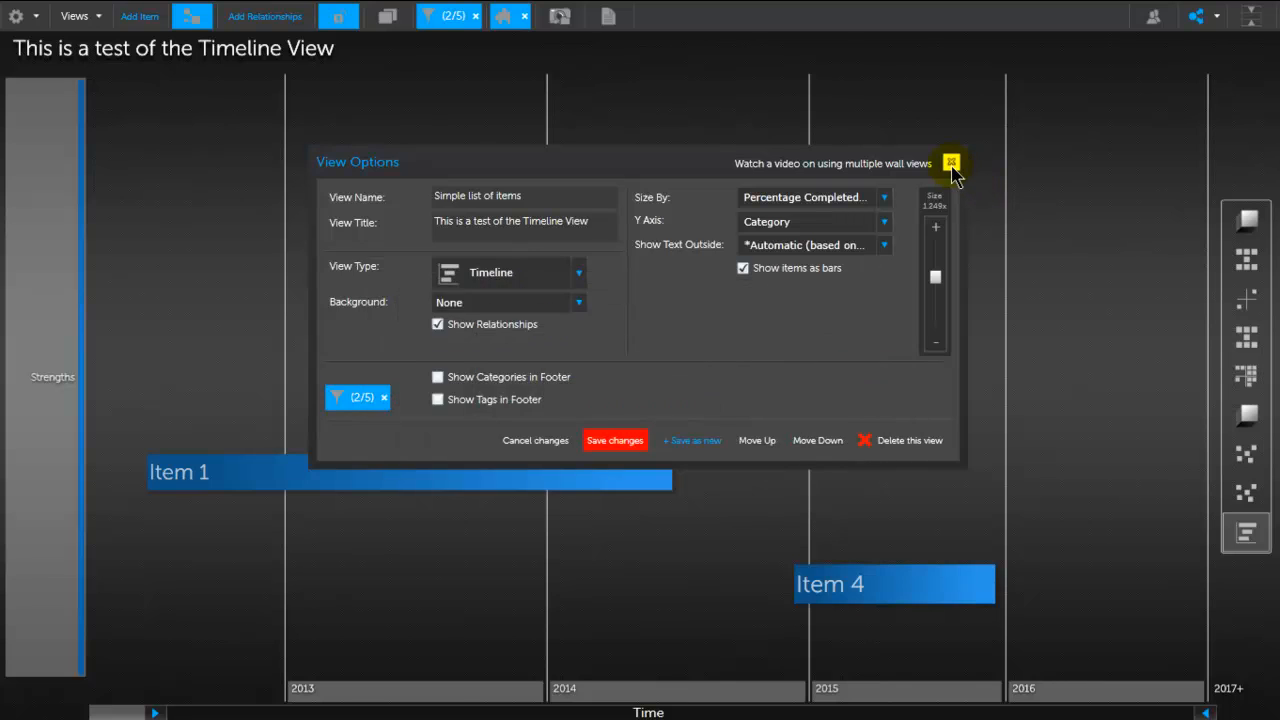
pyautogui.click(951, 162)
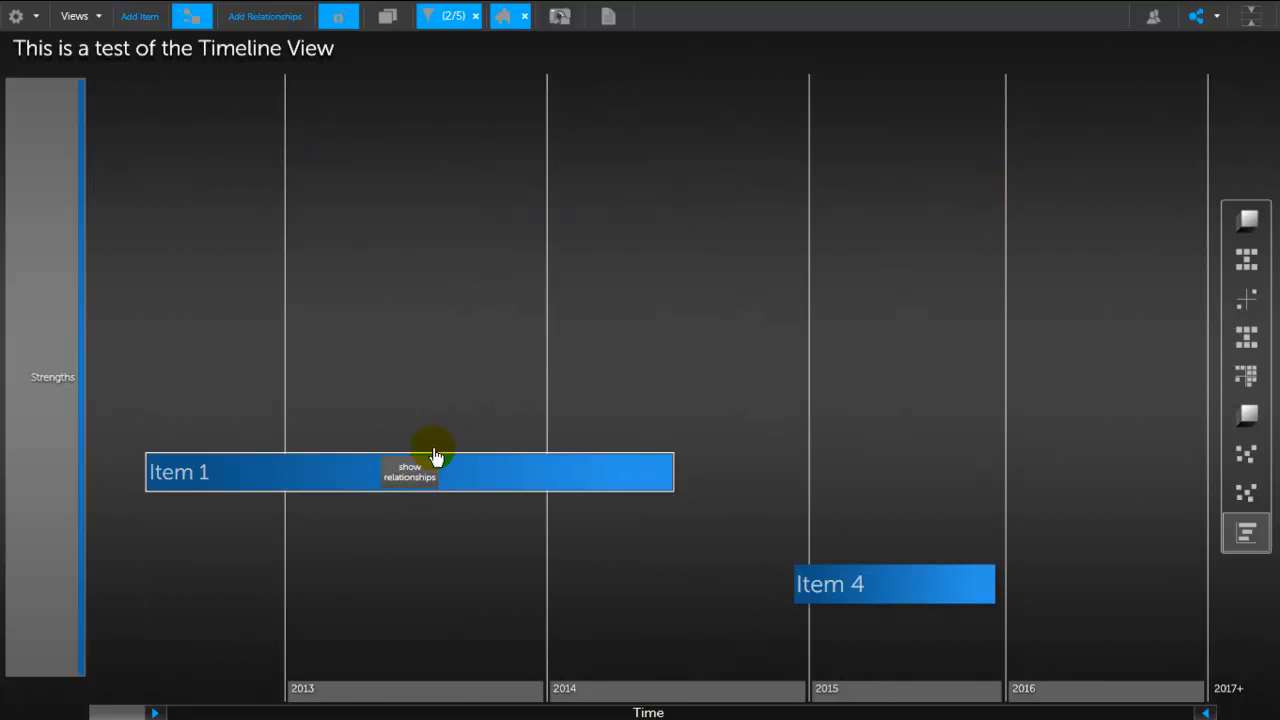
# Move Item 1's bar up into the upper part of the Strengths row, keeping its dates.
pyautogui.moveTo(530, 485); pyautogui.dragTo(533, 250)
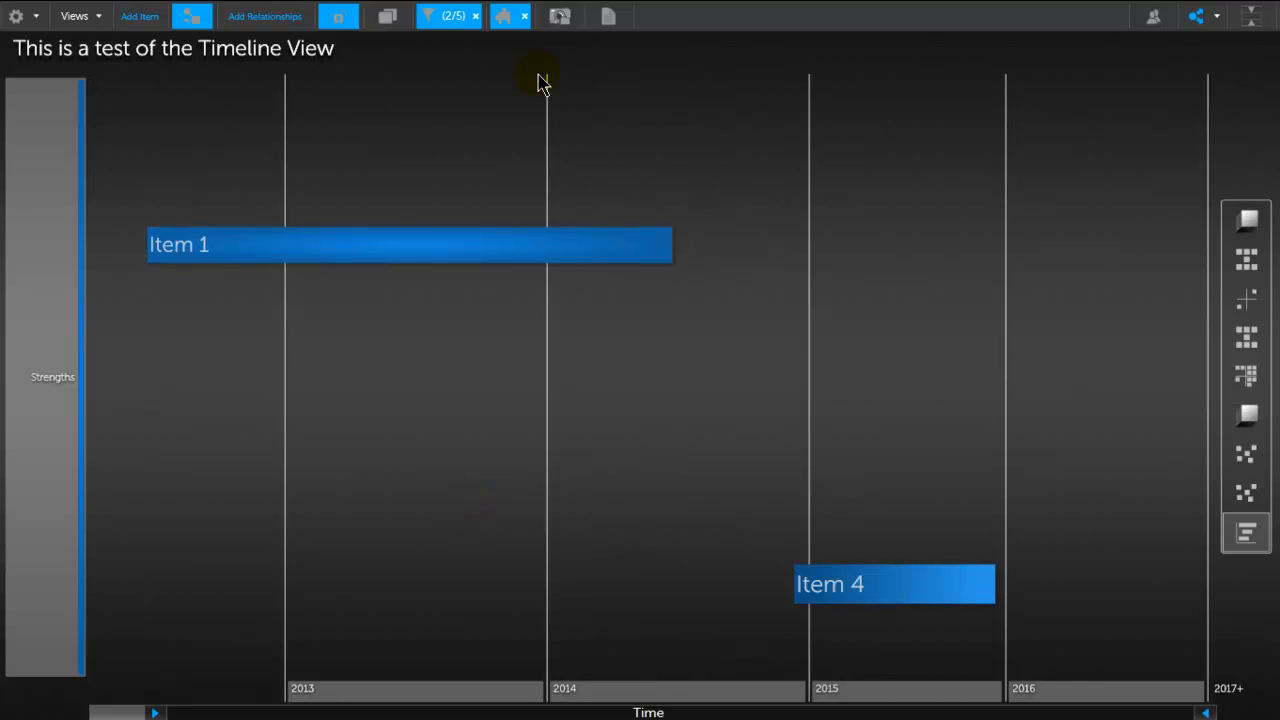